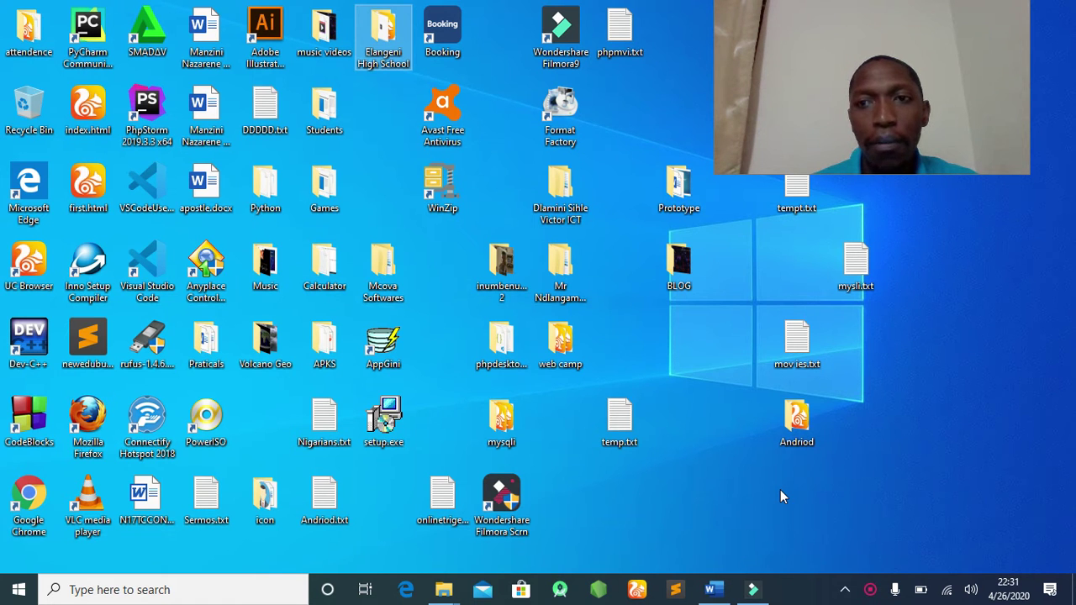
Launch UC Browser from the taskbar so the uc123.com start page loads.
left_click(639, 590)
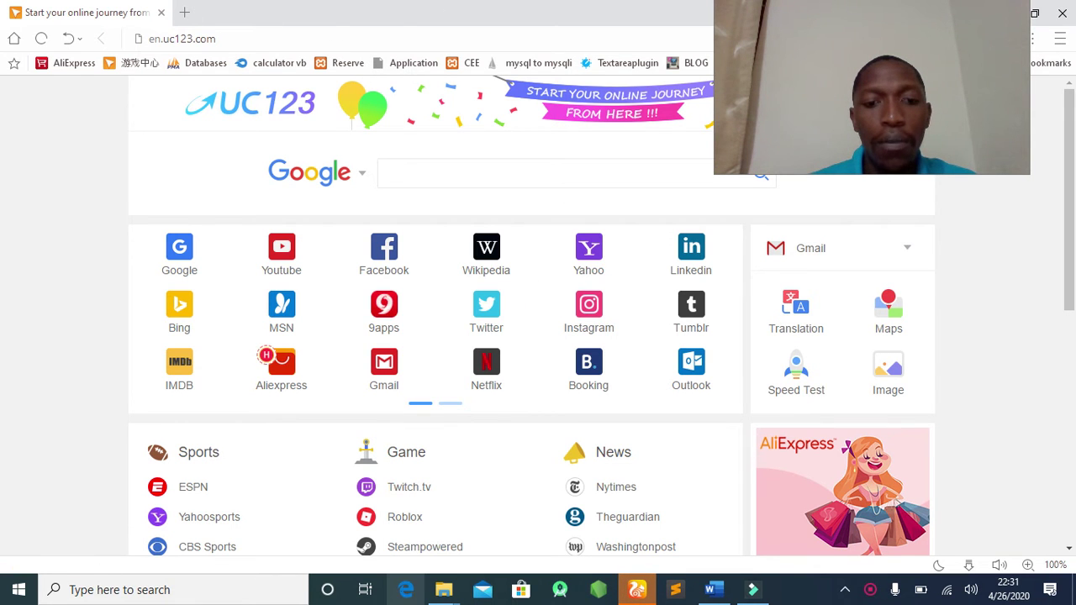
Switch between UC Browser and Edge, then add a blank tab beside the exam-paper PDF in Edge.
left_click(407, 590)
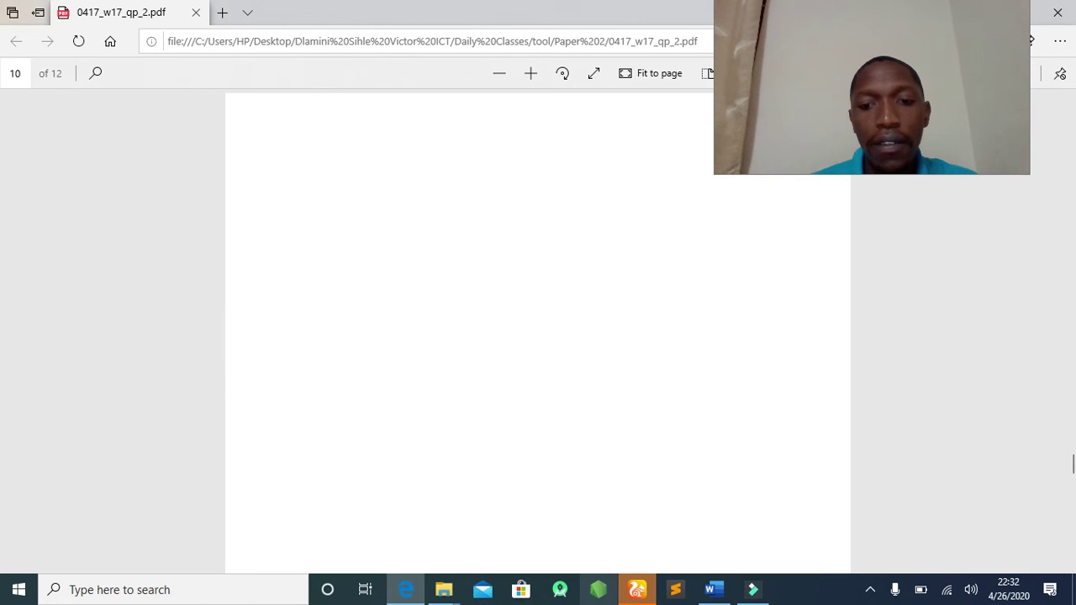
left_click(637, 592)
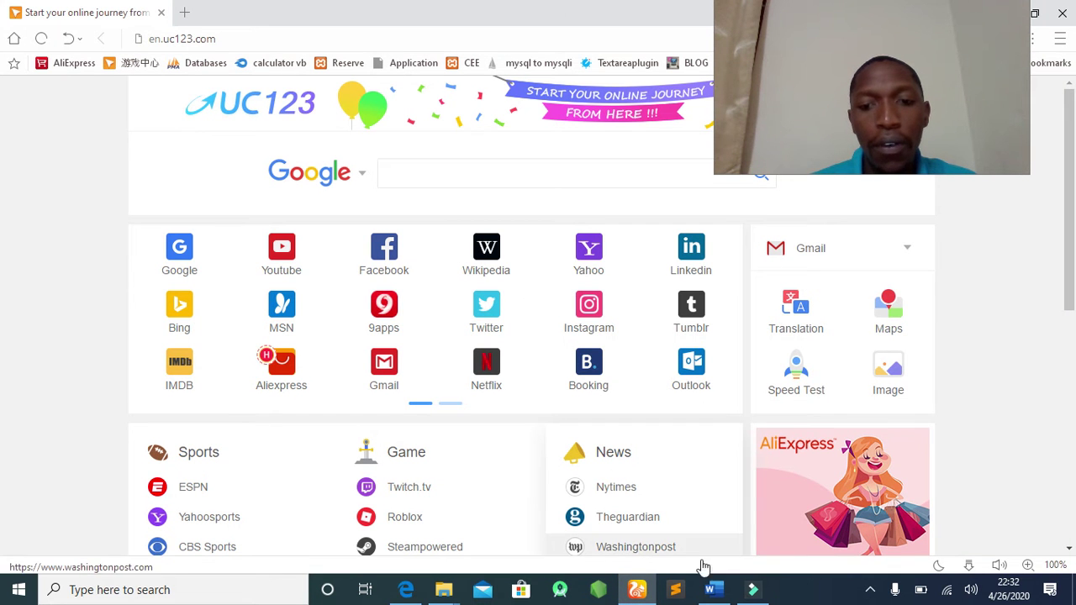
left_click(405, 592)
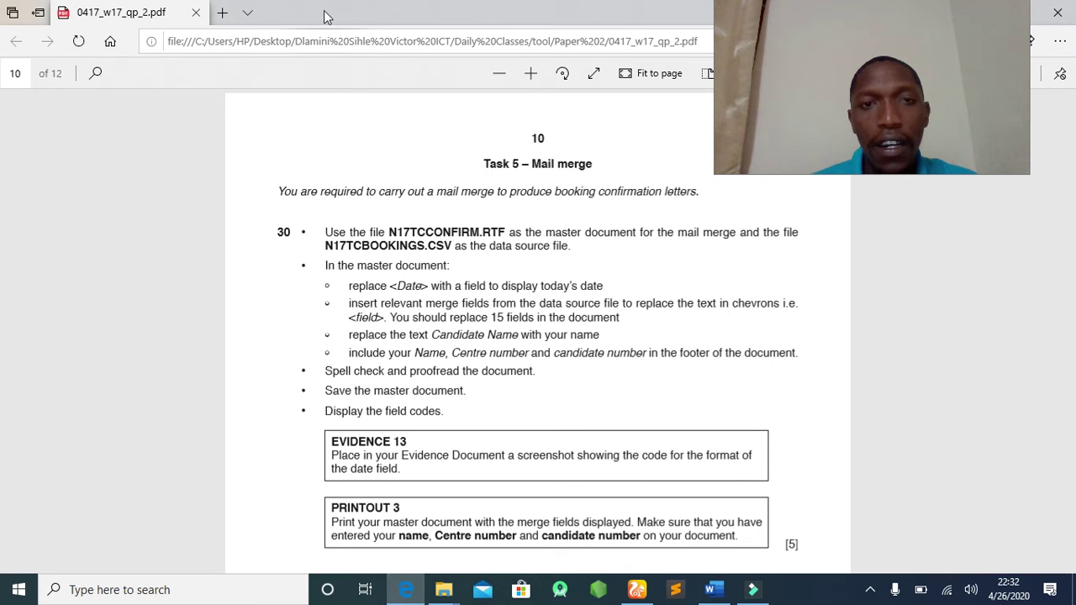
left_click(222, 13)
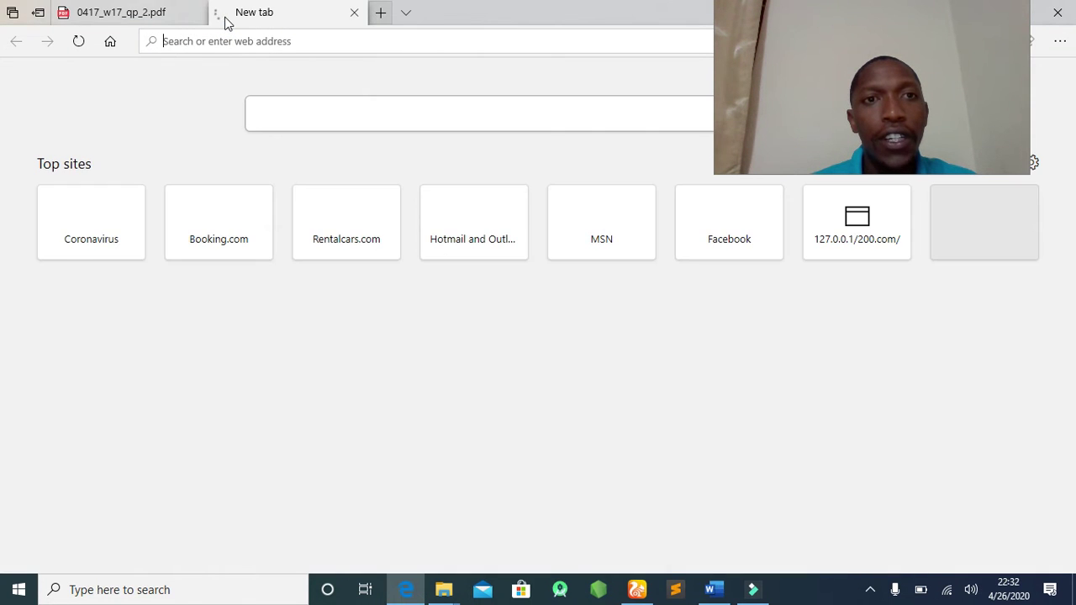
Search Bing for 'download uc browser', follow the UC Browser download result, then close Edge.
left_click(216, 42)
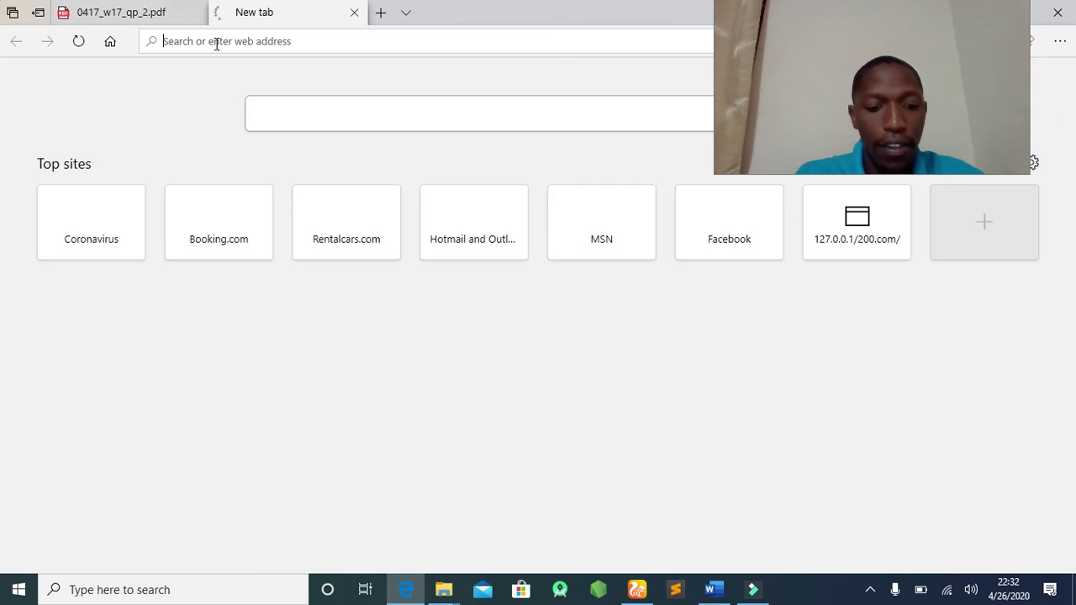
type("down")
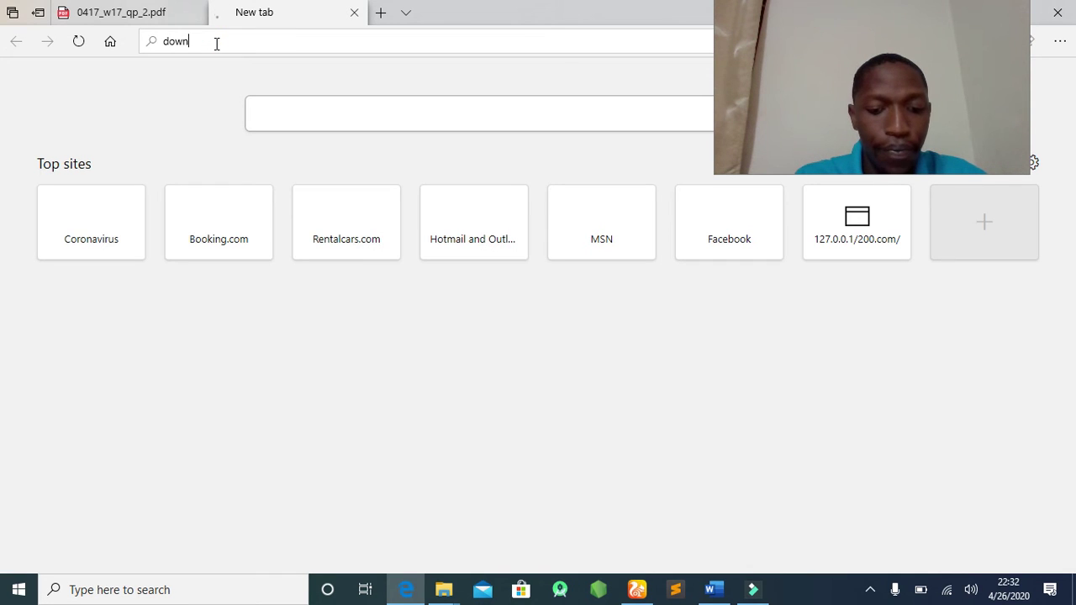
type("load u")
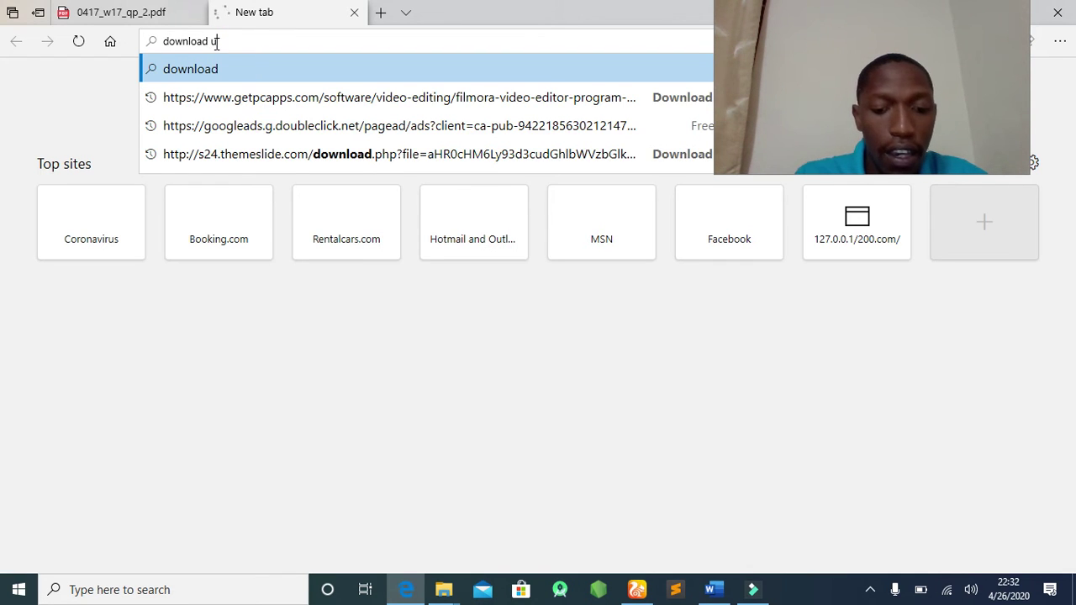
type("c browser")
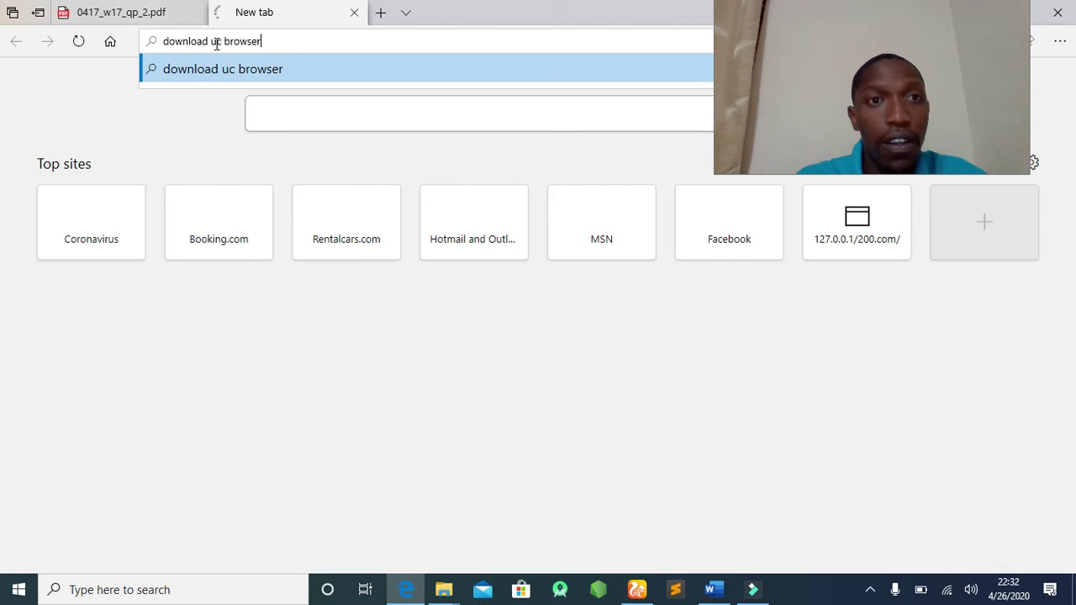
key("Return")
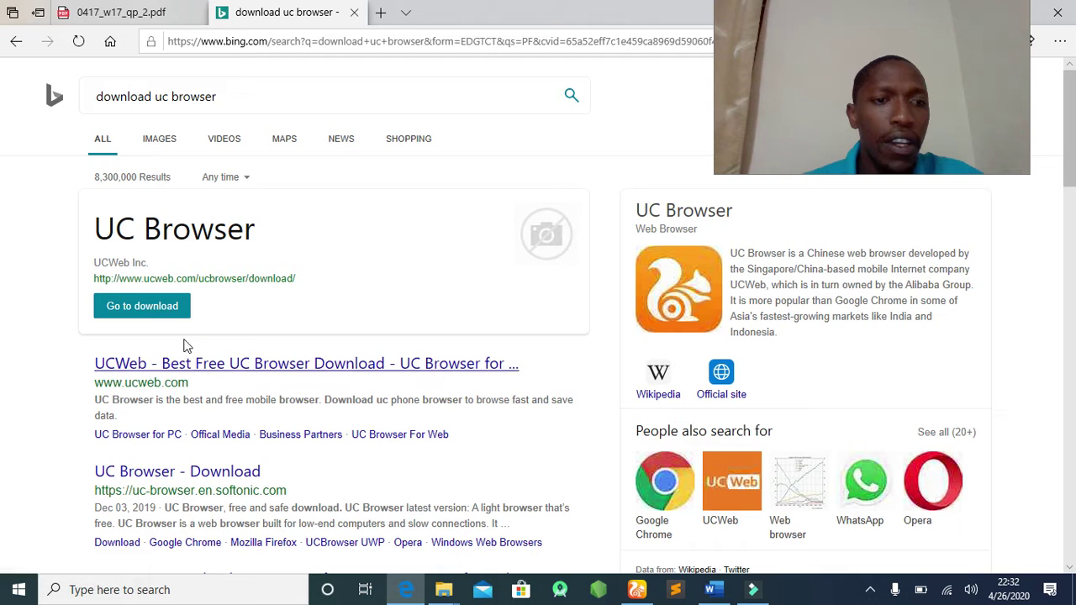
left_click(221, 472)
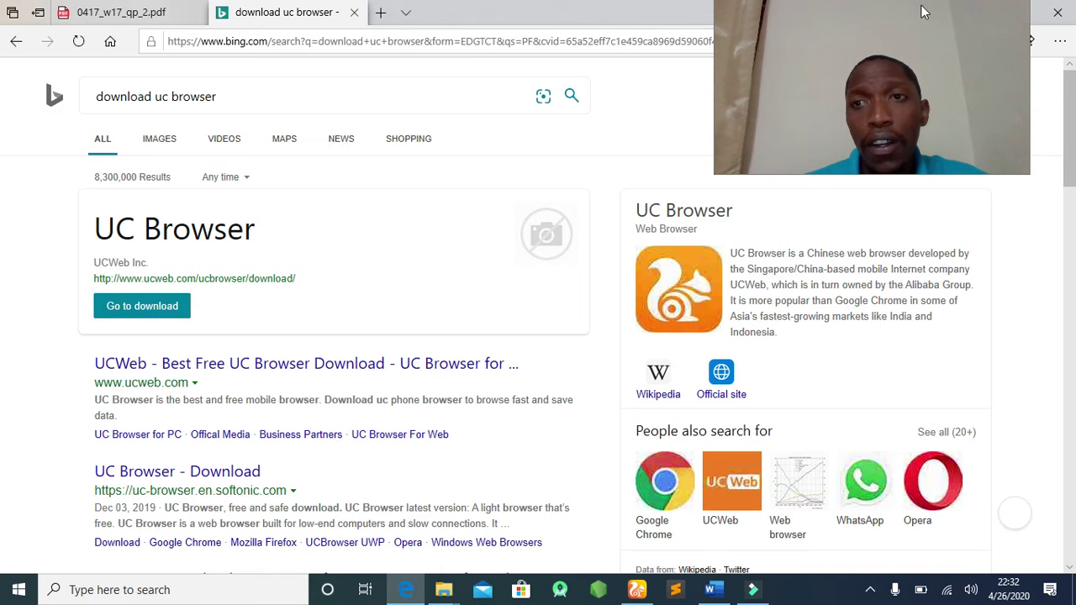
left_click(1068, 12)
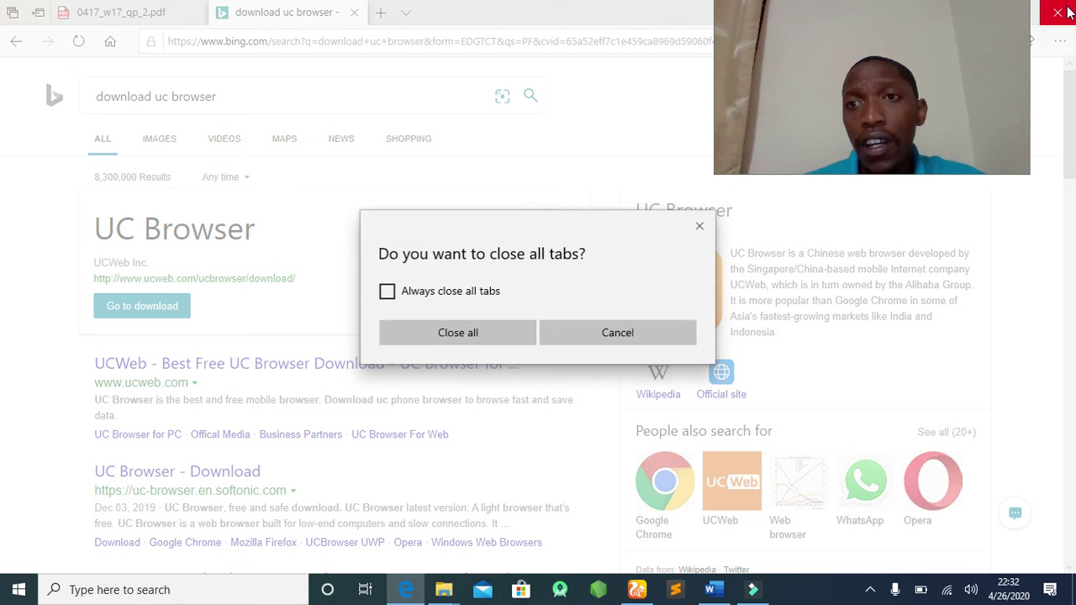
Confirm closing all Edge tabs and open Gmail from the UC123 start-page tile.
left_click(499, 336)
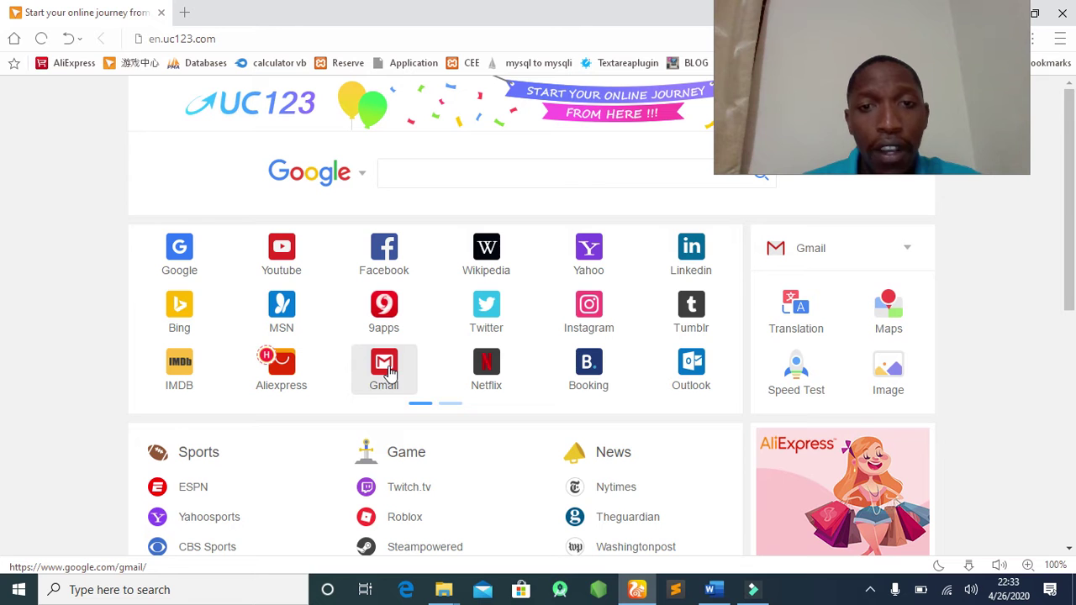
left_click(384, 383)
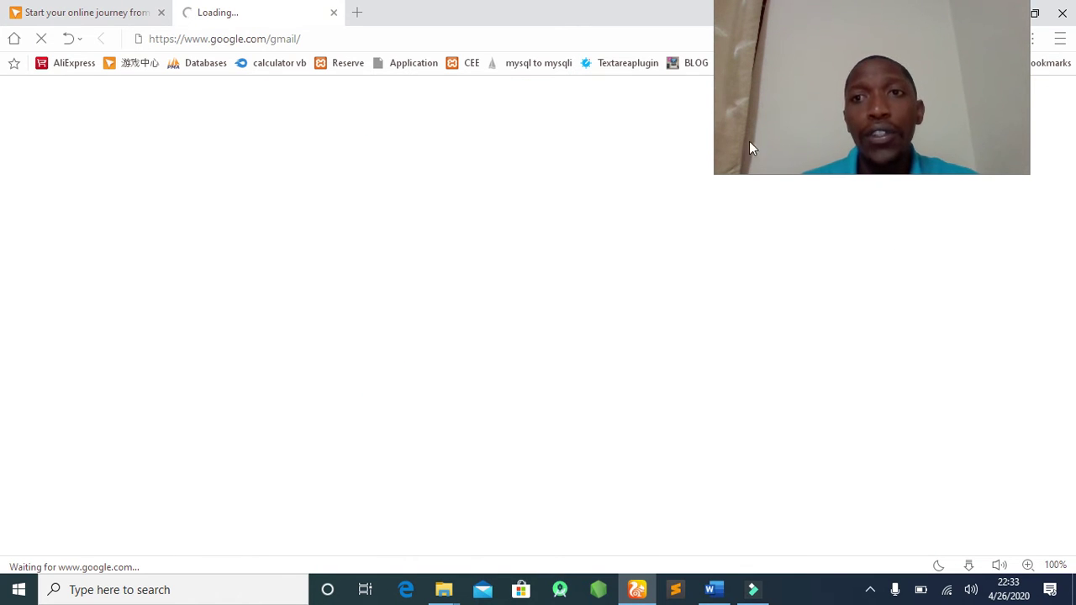
left_click_drag(859, 4, 891, 108)
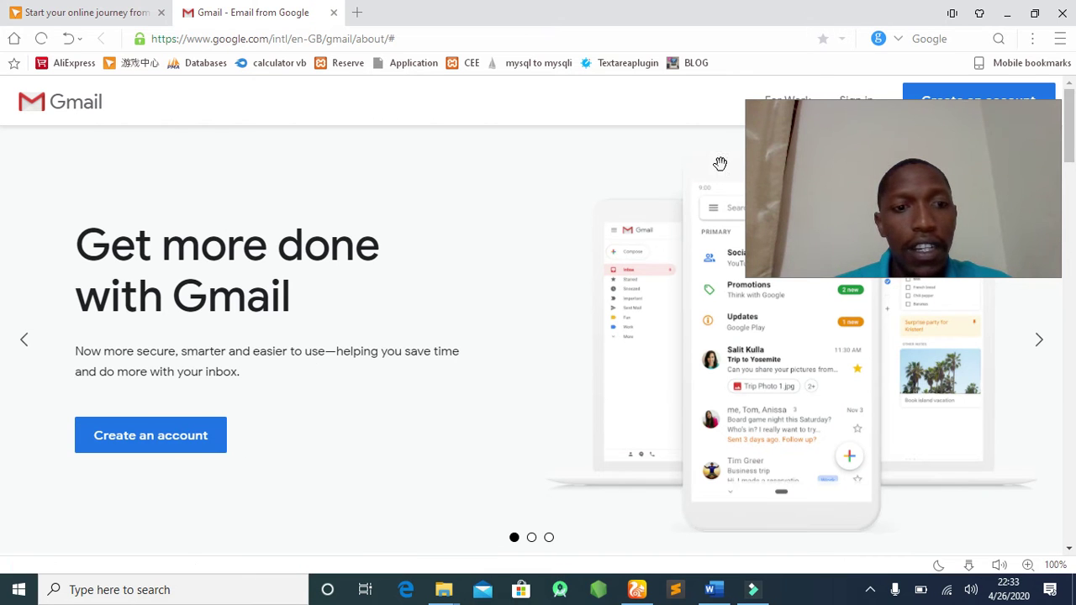
left_click_drag(870, 114, 334, 121)
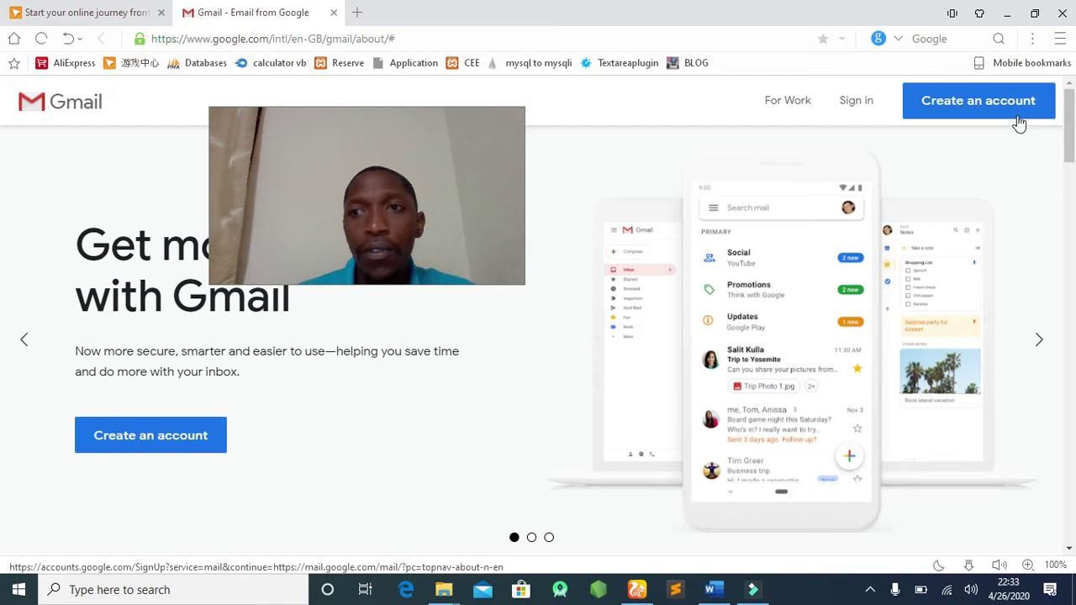
Sign in to Gmail with the account's e-mail address and password.
left_click(854, 101)
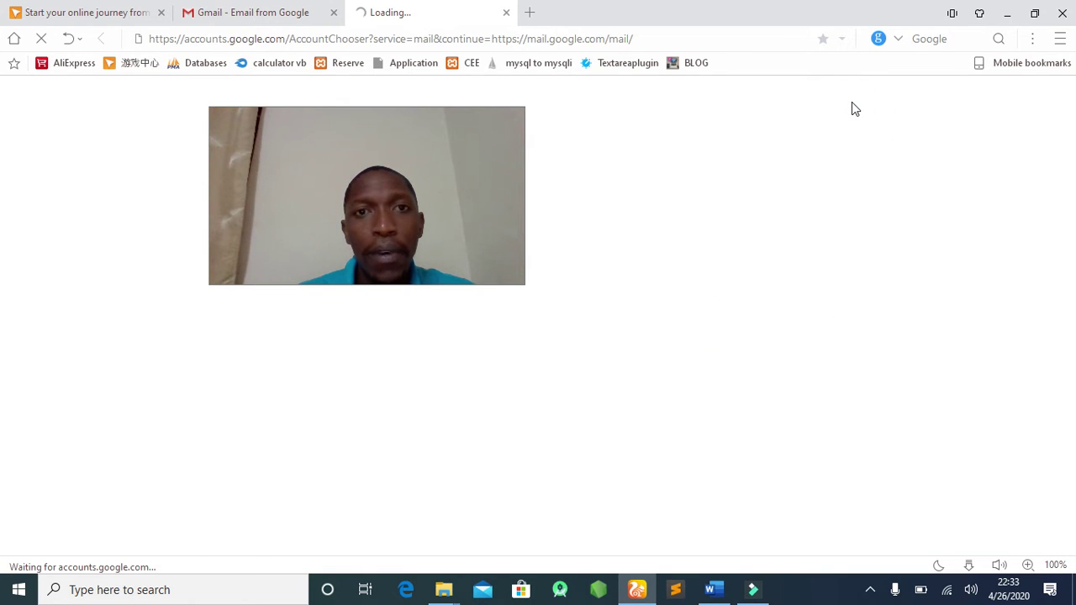
left_click_drag(413, 119, 982, 90)
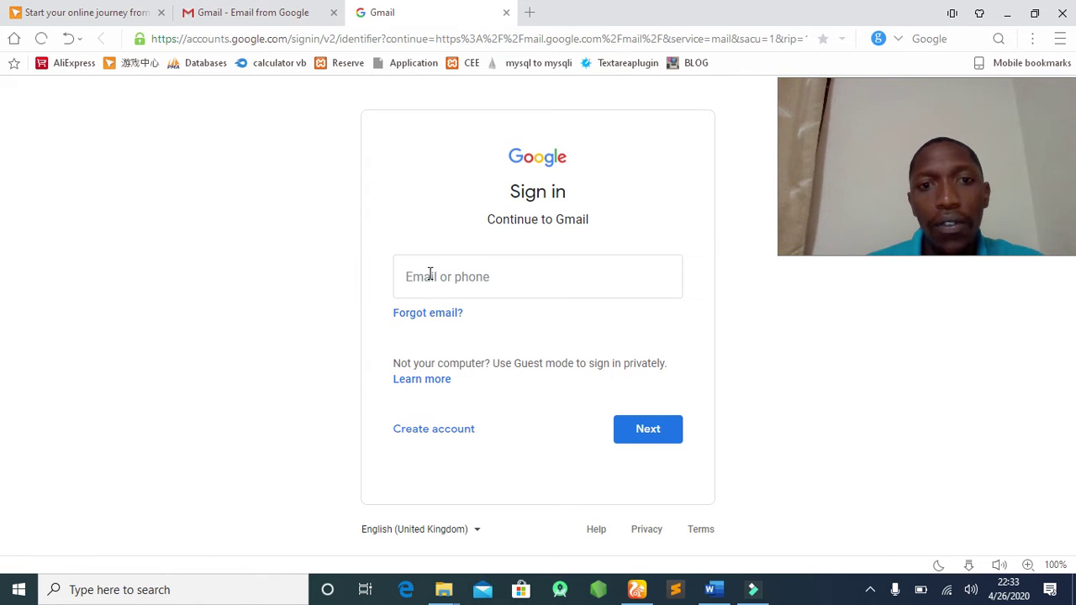
left_click(429, 273)
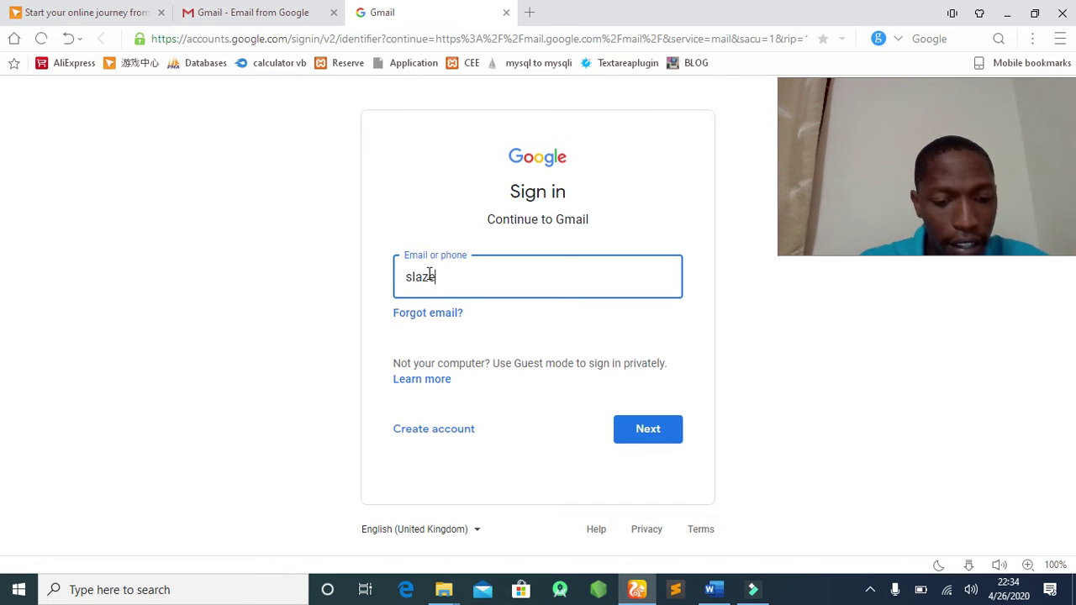
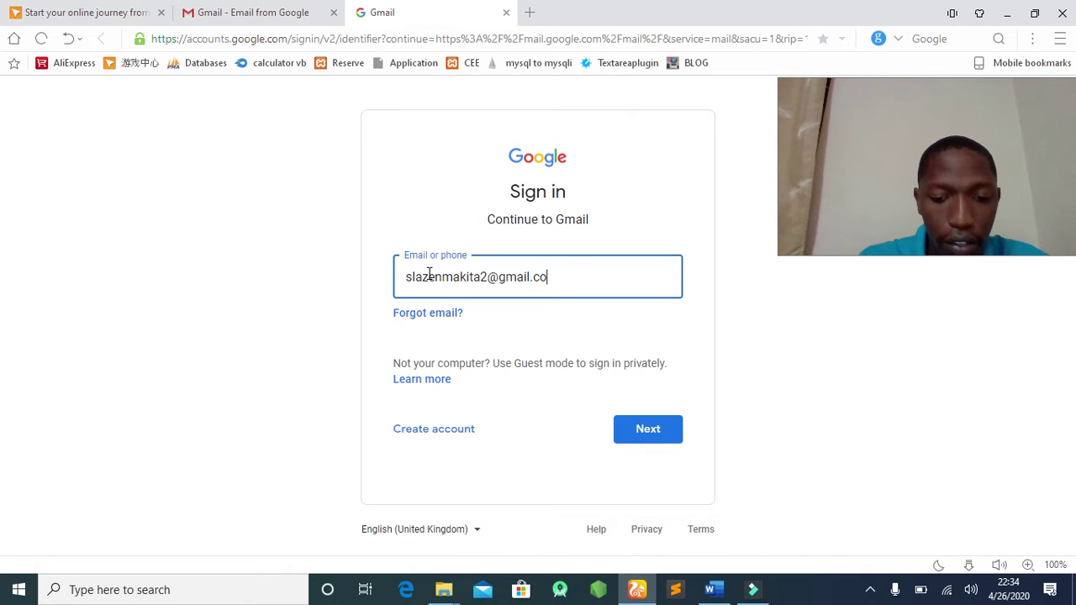
left_click(648, 433)
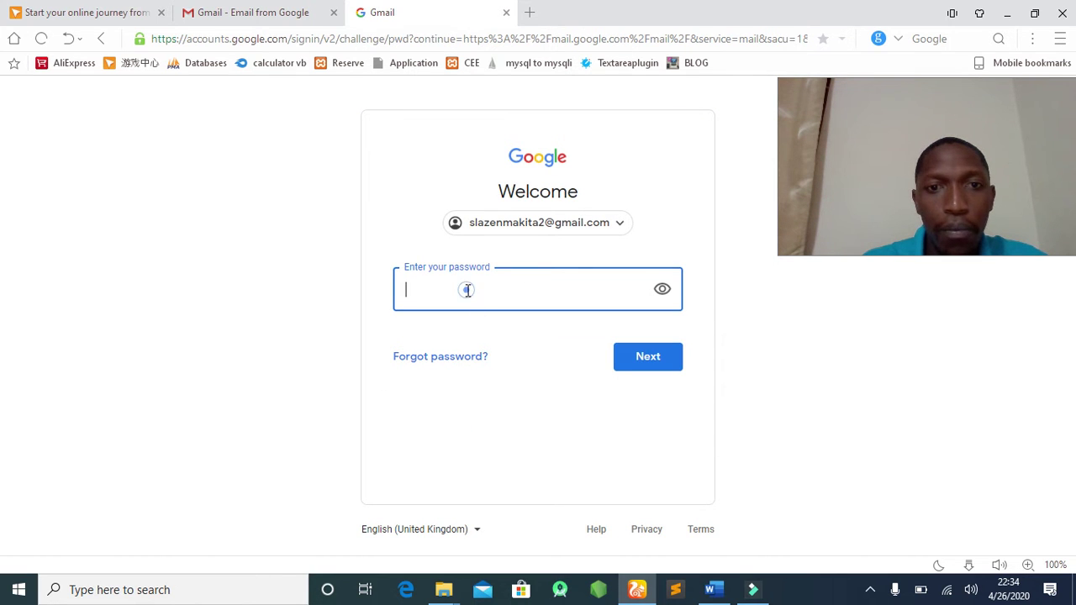
type("•")
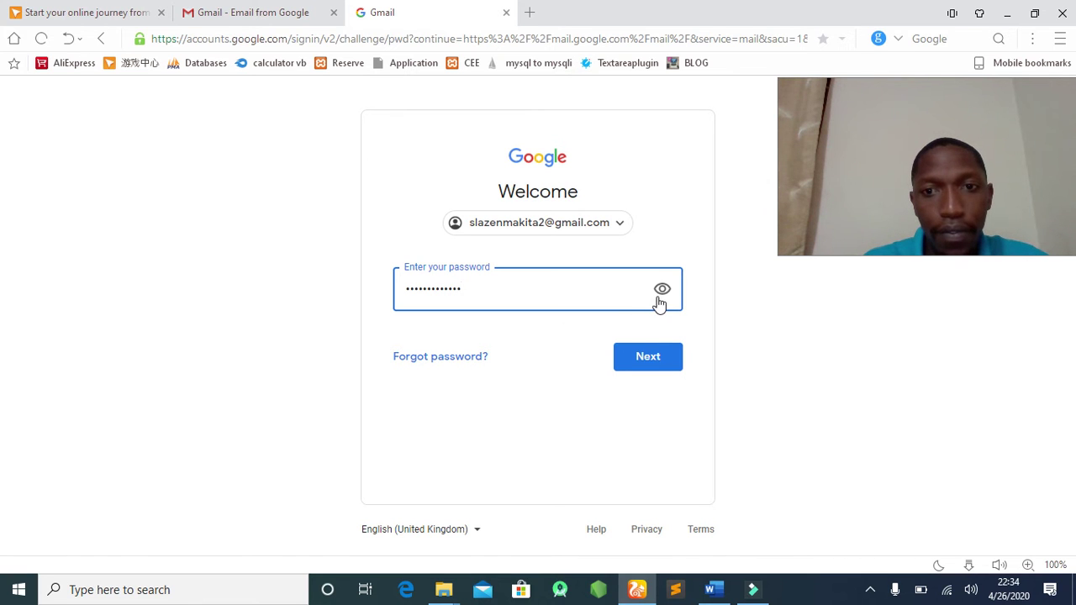
left_click(649, 355)
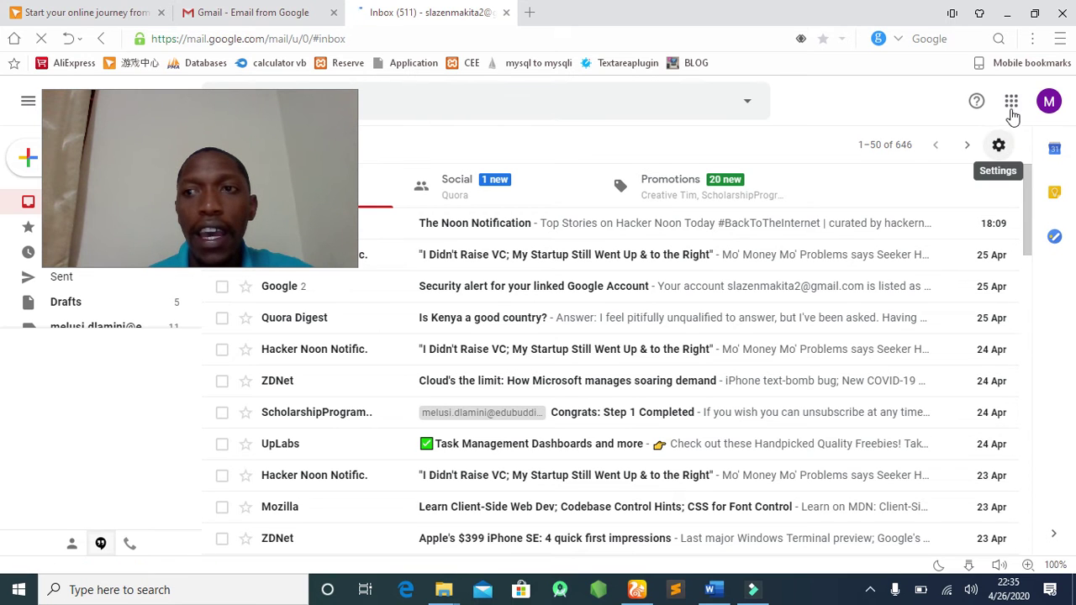
Launch Blogger from Gmail's Google apps list, opening its landing page in a fourth tab.
left_click(1012, 103)
left_click(1011, 103)
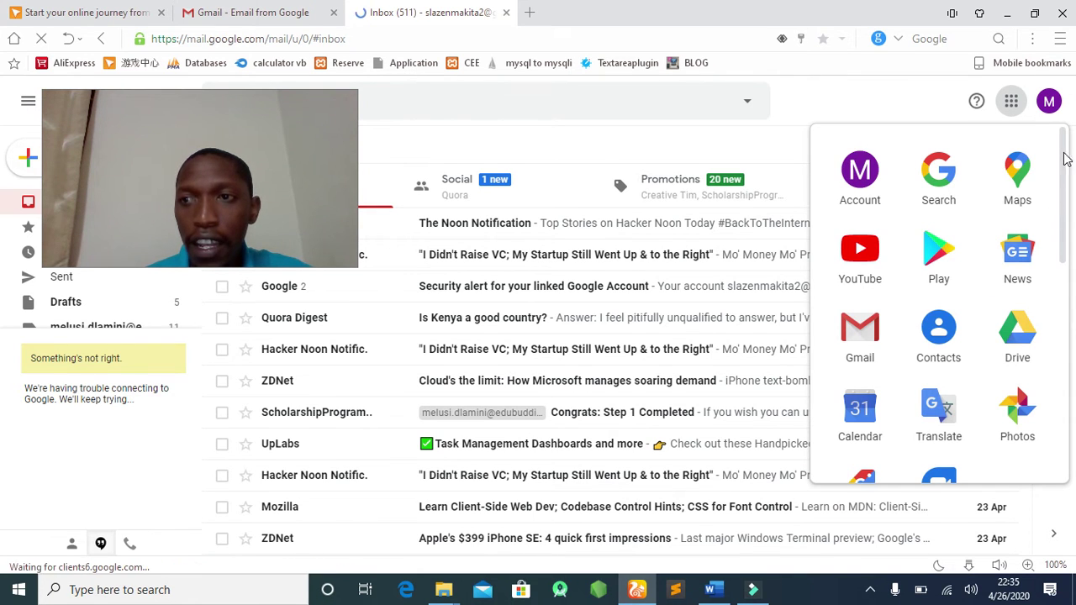
scroll(1064, 294, "down", 4)
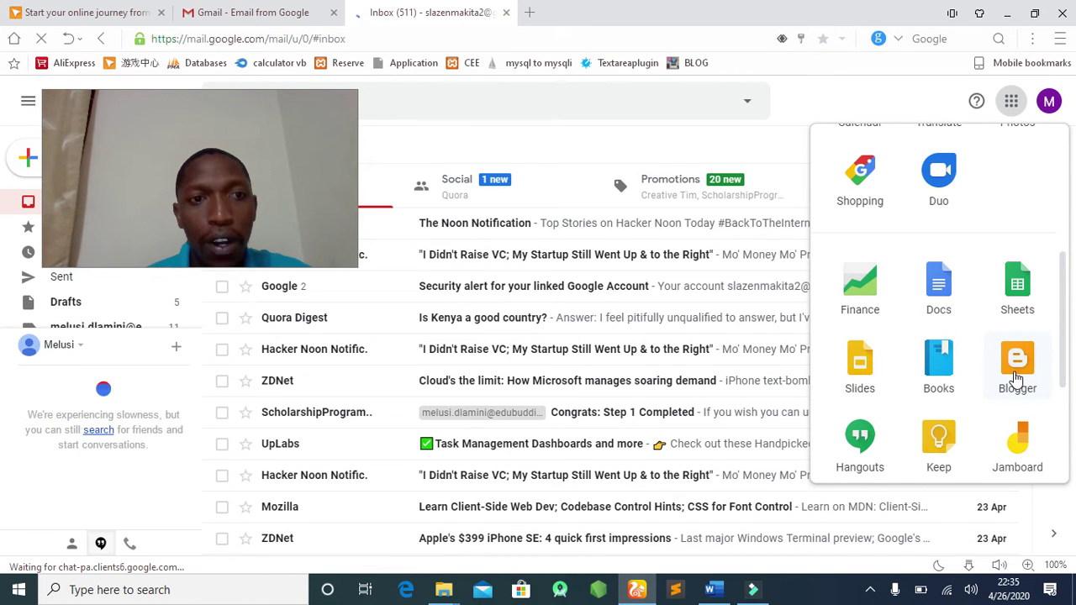
left_click(1017, 369)
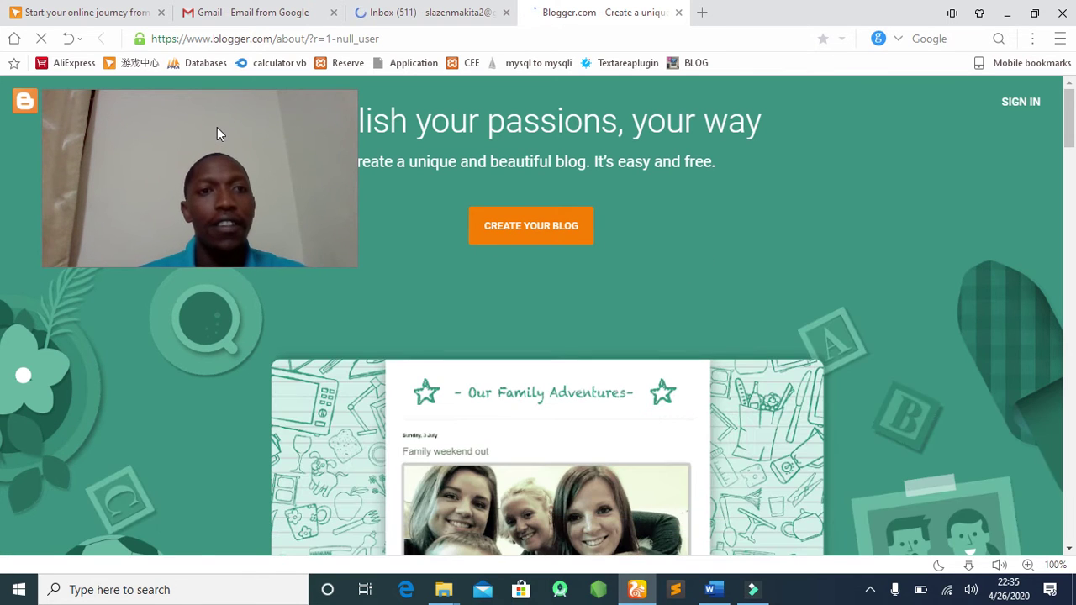
Choose CREATE YOUR BLOG on Blogger's 'Publish your passions, your way' landing page.
left_click_drag(221, 118, 926, 172)
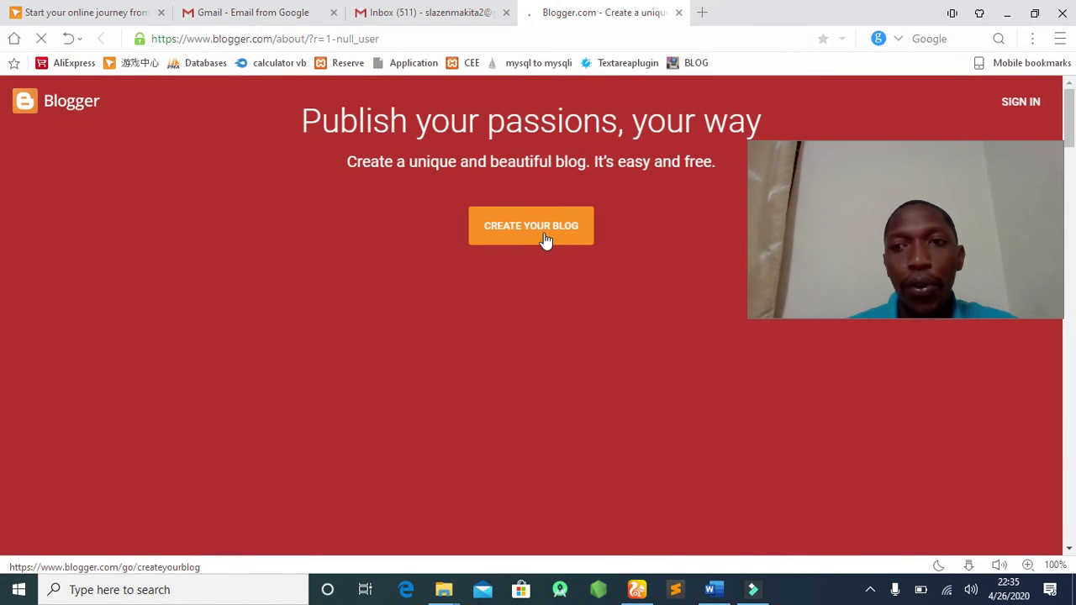
left_click(546, 235)
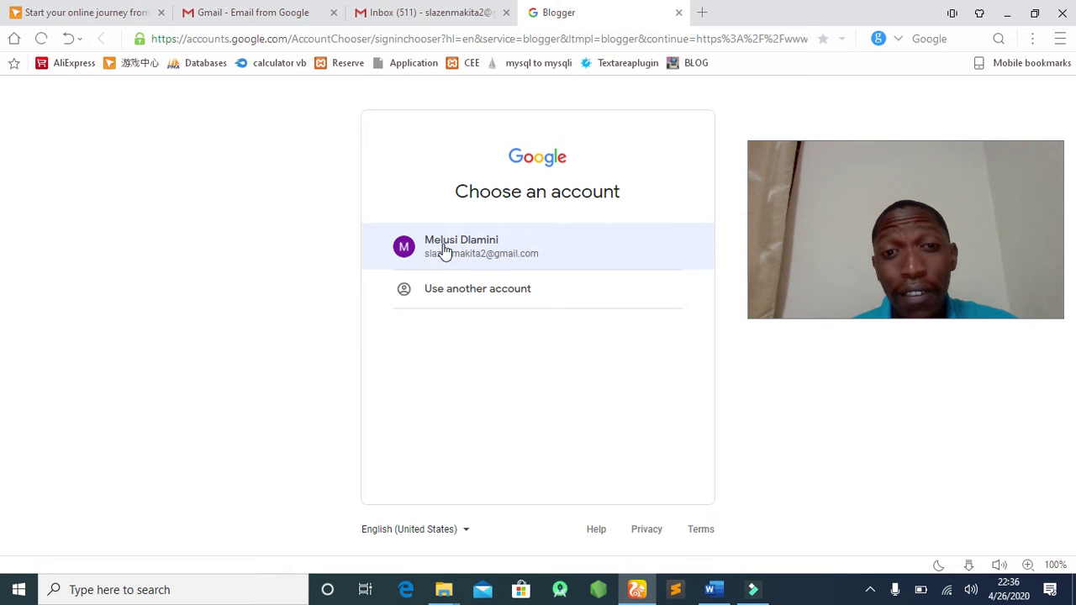
Pick the listed Google account and enter its password to reach Blogger's Confirm Your Profile page.
left_click(461, 251)
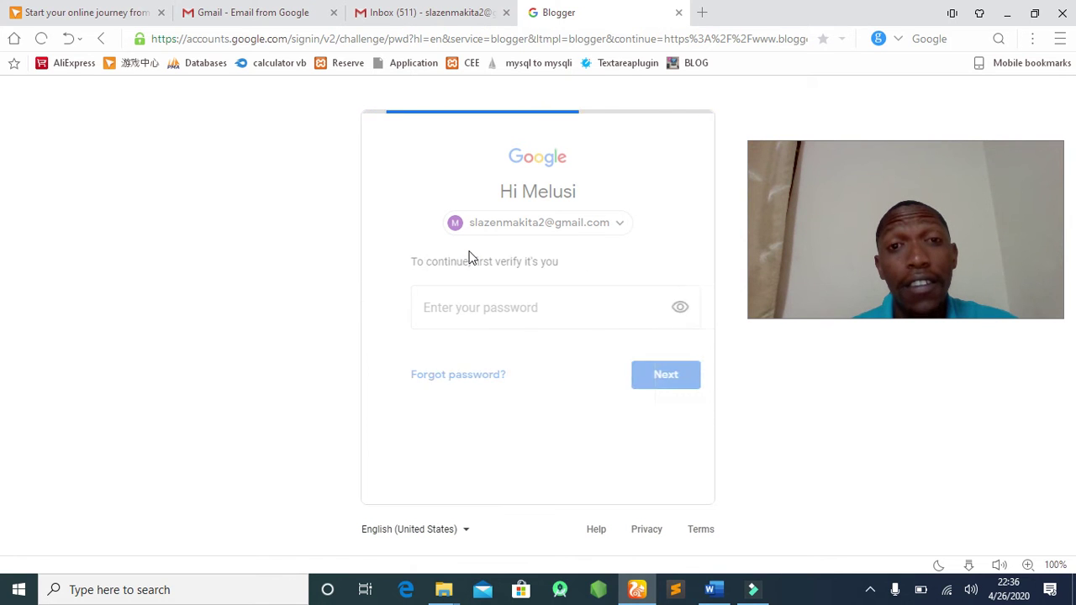
left_click(441, 305)
type("•")
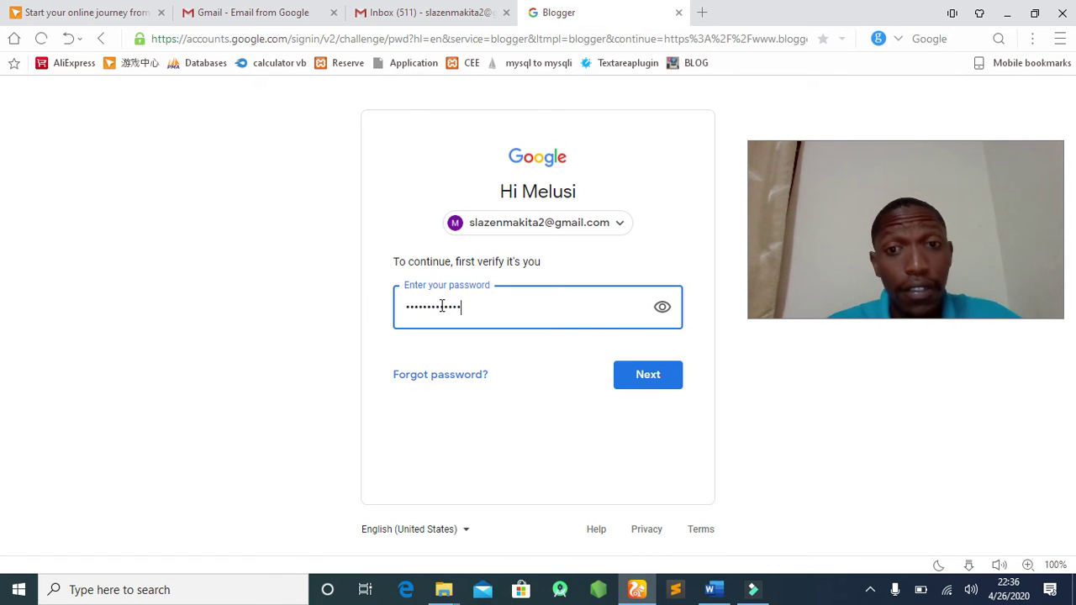
left_click(652, 383)
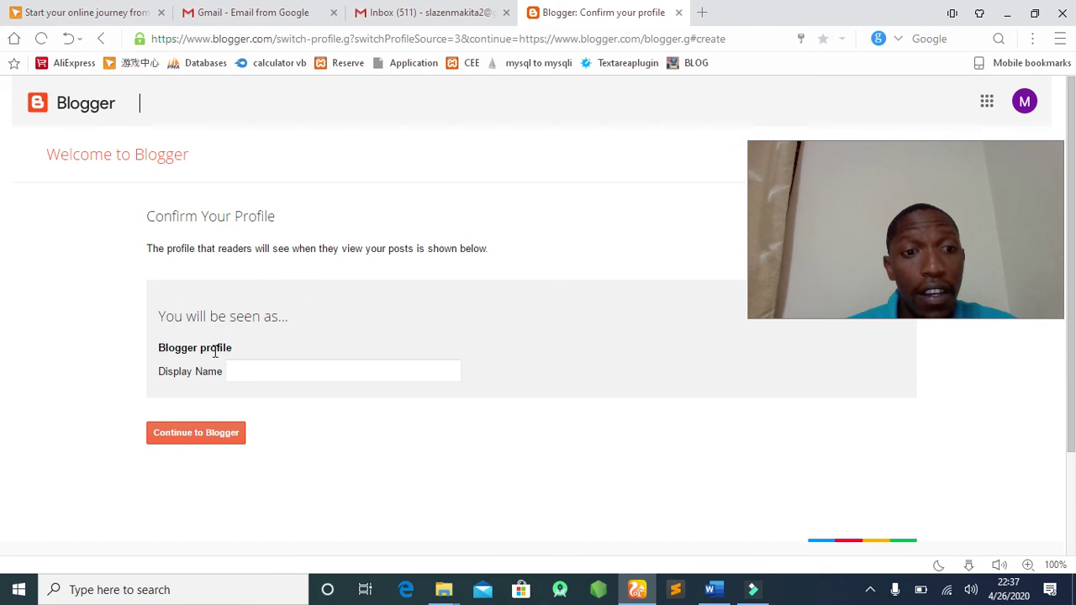
Confirm the Blogger profile using the display name 'Daily Prayers for Eswatini'.
left_click(263, 370)
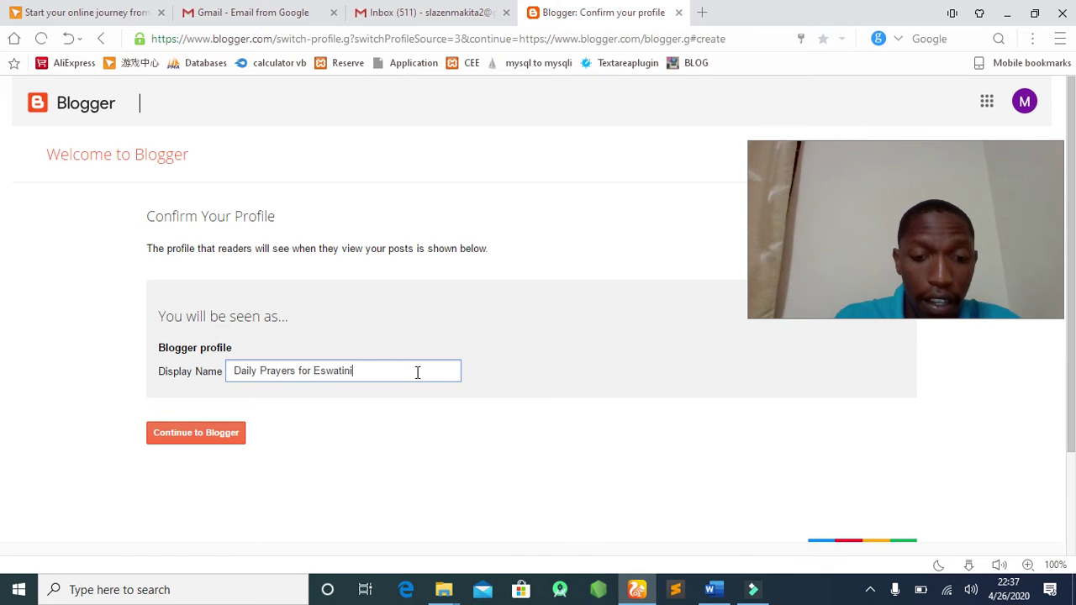
left_click(200, 432)
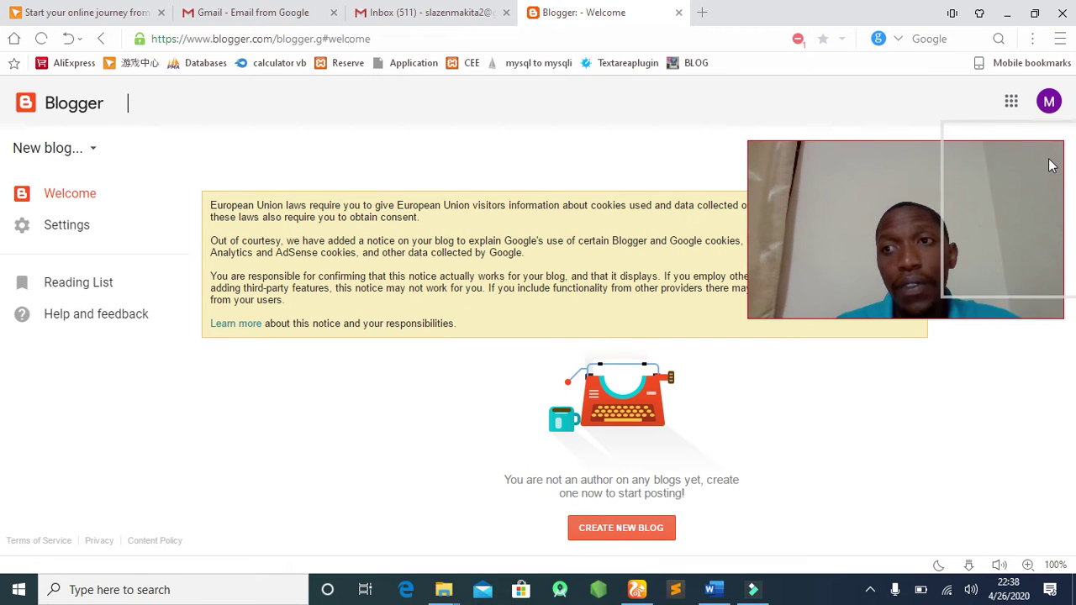
Dismiss the cookie notice and bring up the Create a new blog form.
left_click_drag(1050, 165, 1047, 163)
left_click_drag(1033, 164, 908, 81)
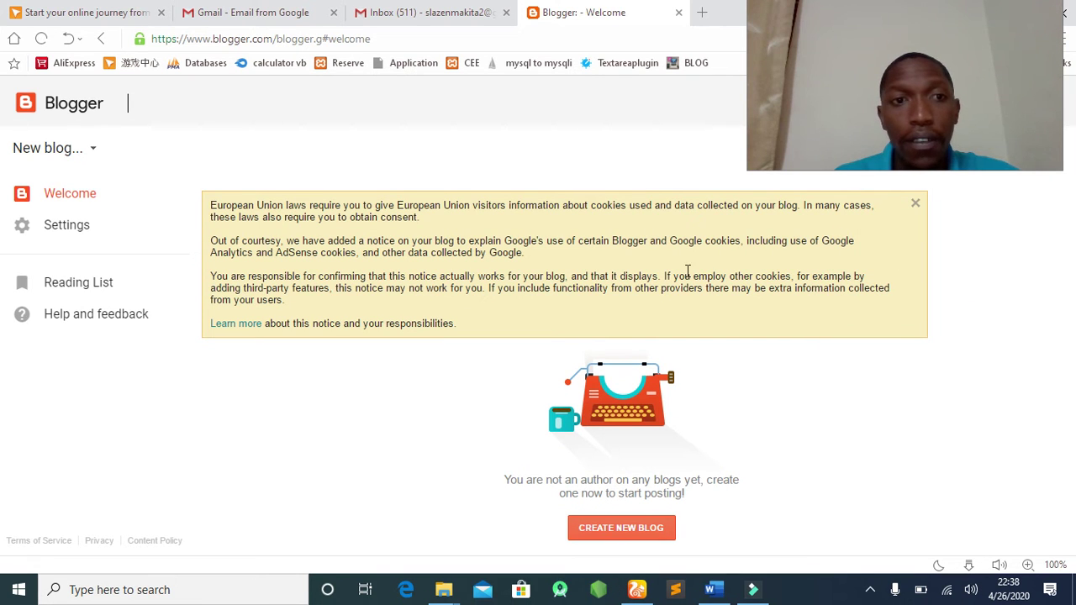
left_click(916, 206)
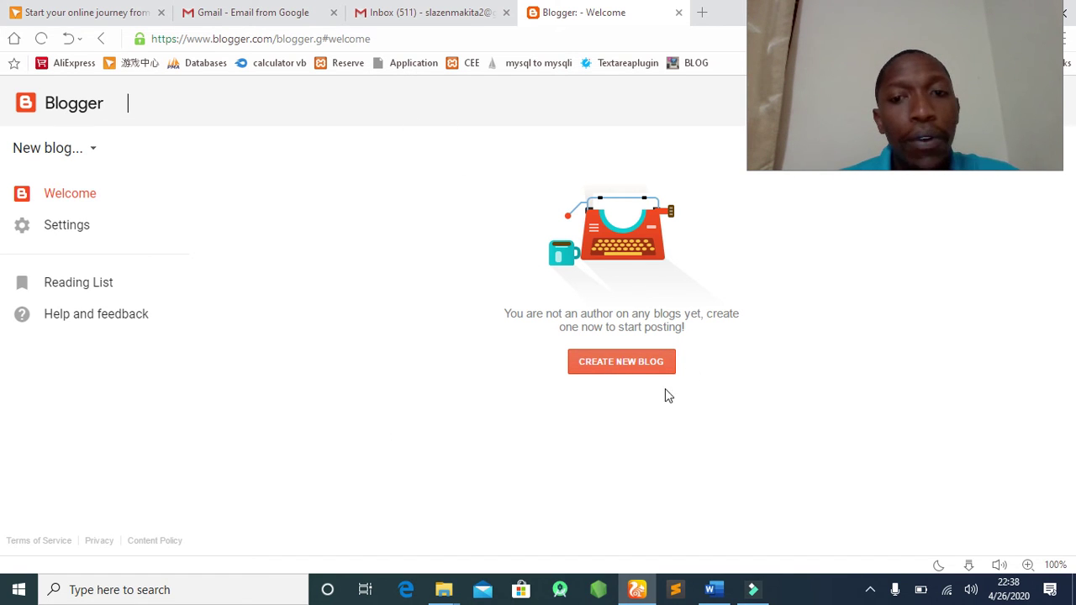
left_click(616, 368)
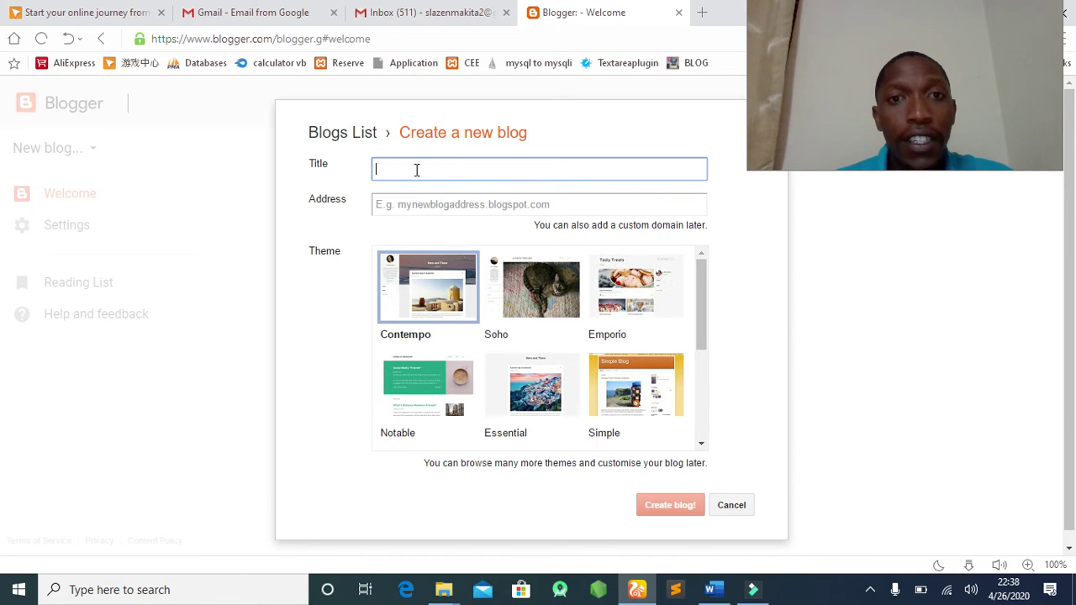
Enter 'Prayer that Produce results' as the new blog's title.
left_click(416, 170)
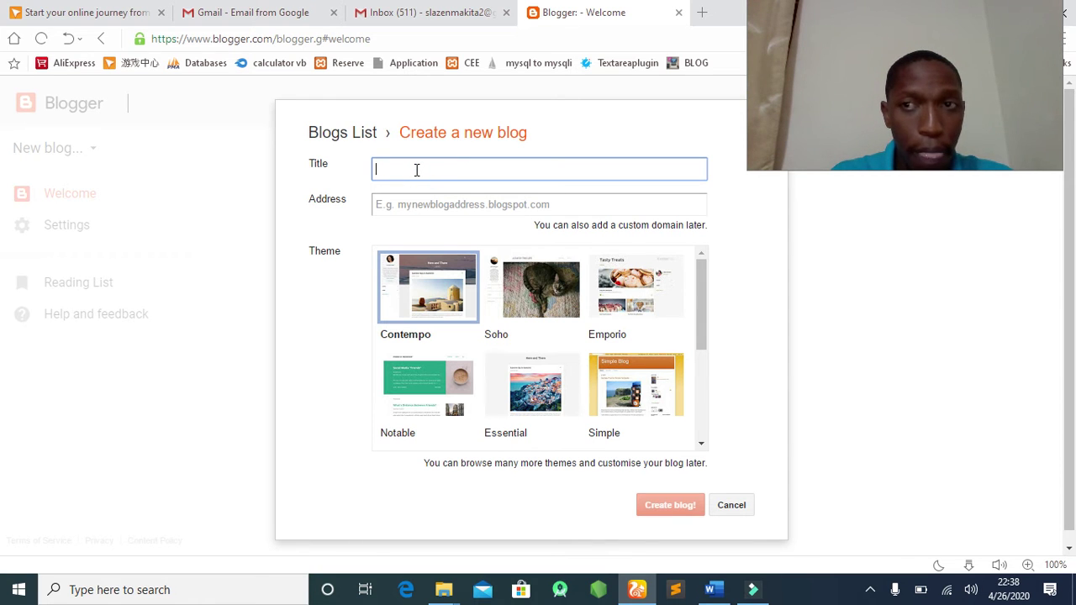
type("Prayer that")
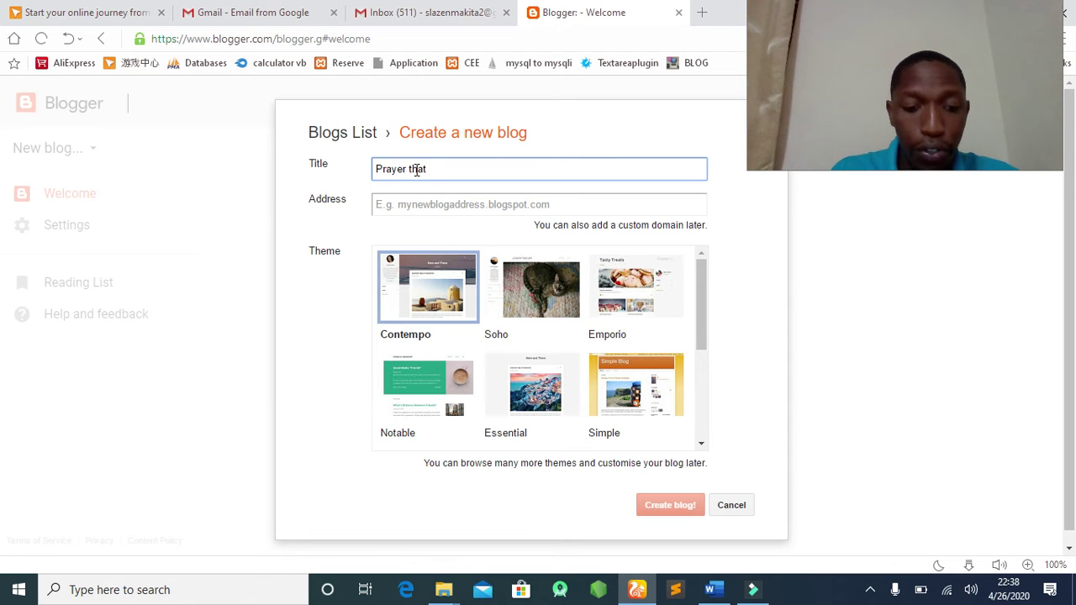
type(" Produce results")
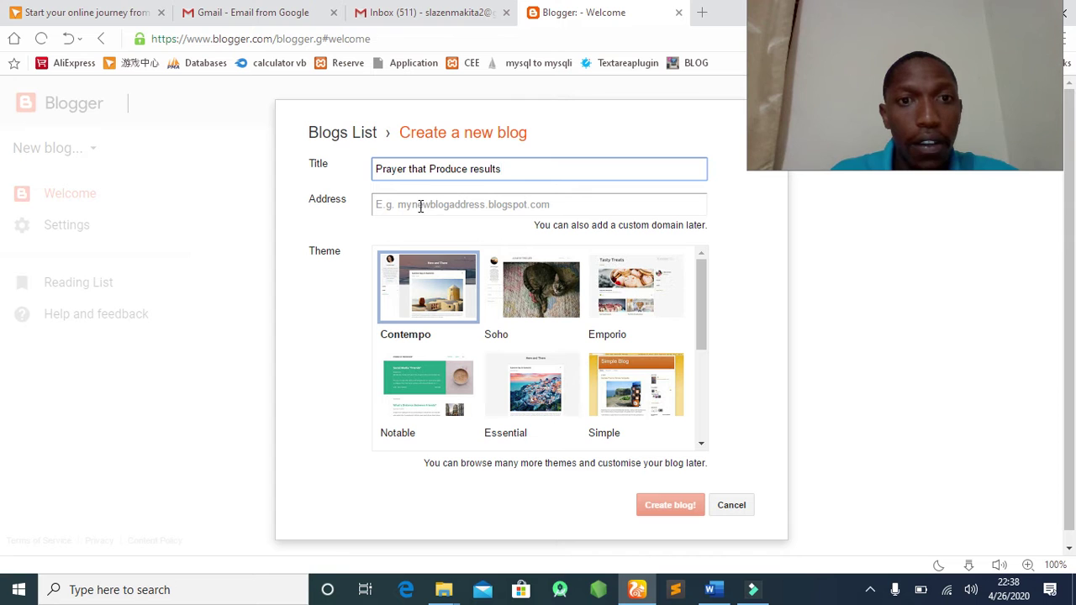
left_click(418, 204)
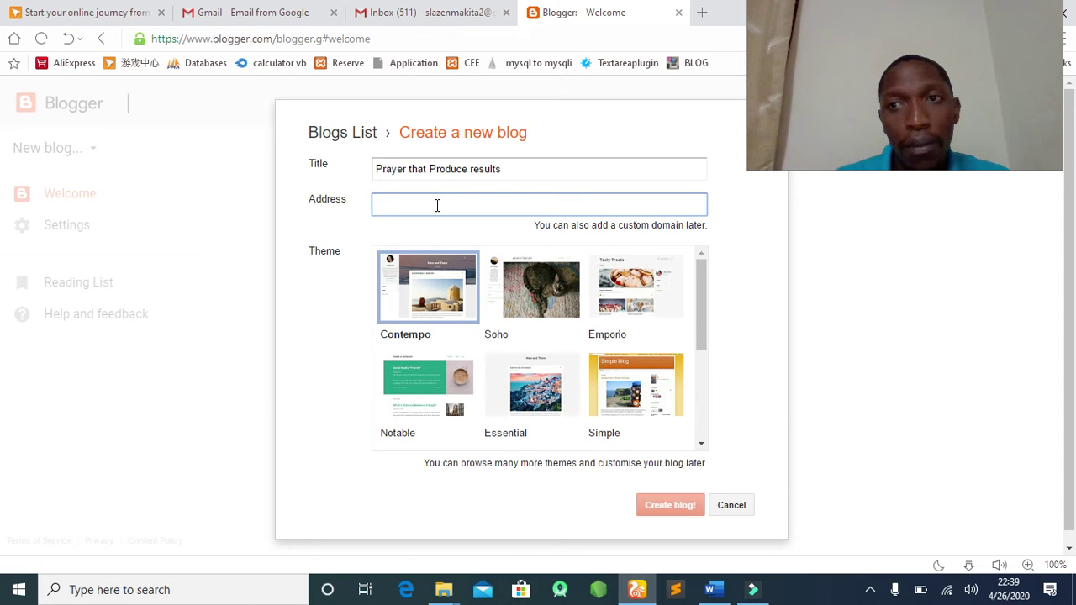
Set the blog address to the available myprayerseswatini.blogspot.com and select the full address.
left_click(418, 207)
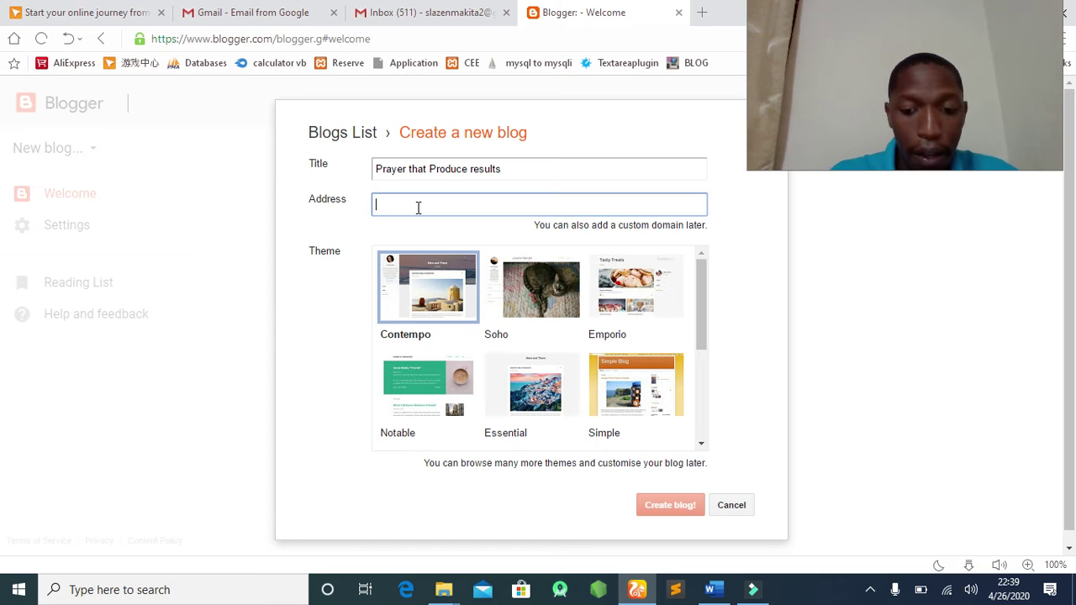
type("my")
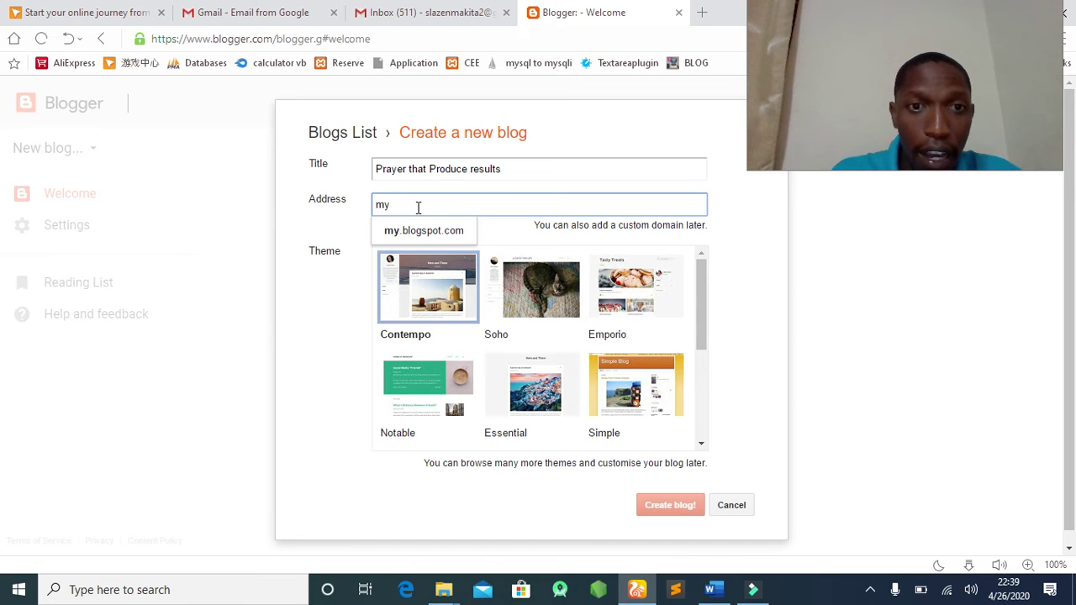
type("pr")
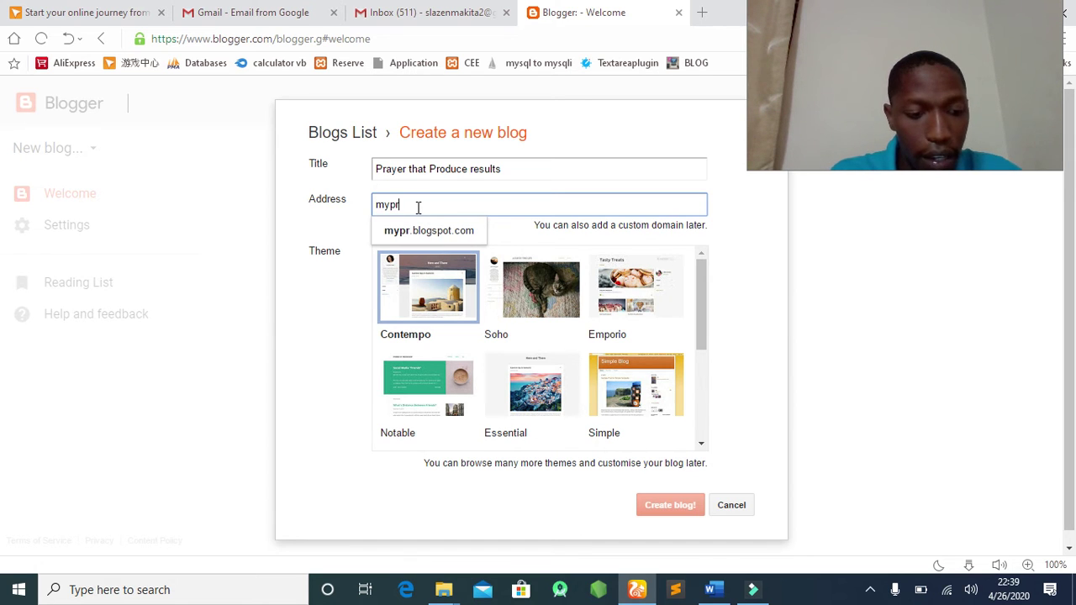
type("ayerseswatini")
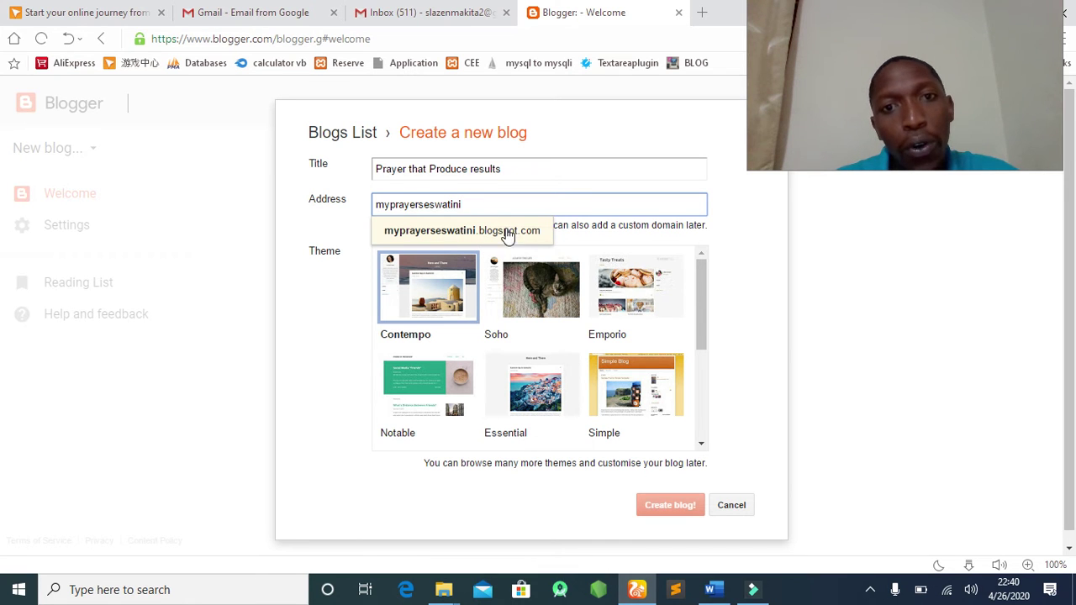
left_click(510, 242)
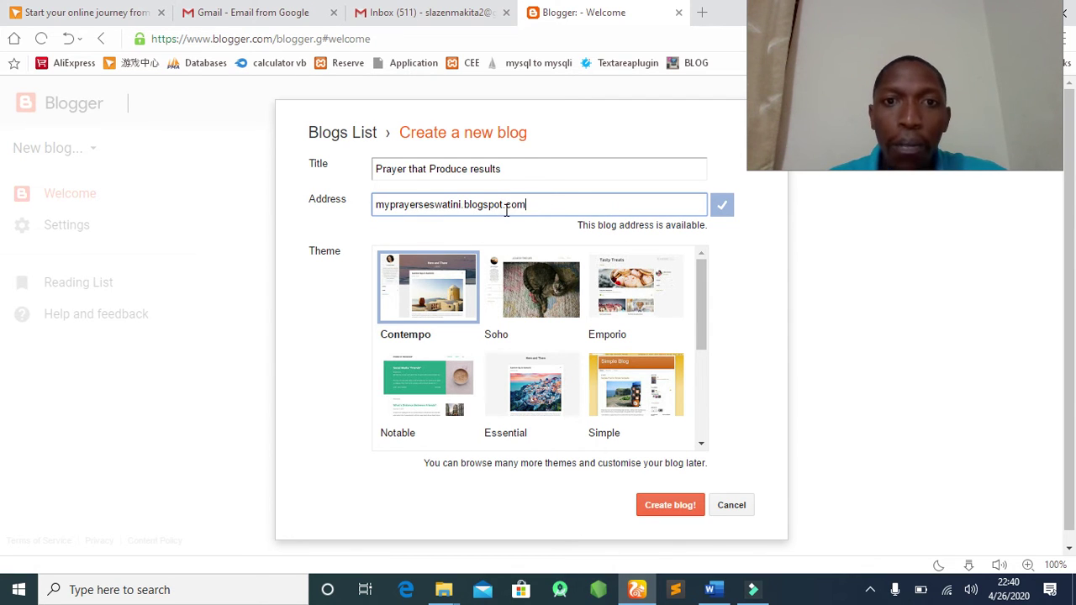
triple_click(544, 205)
key("ctrl+c")
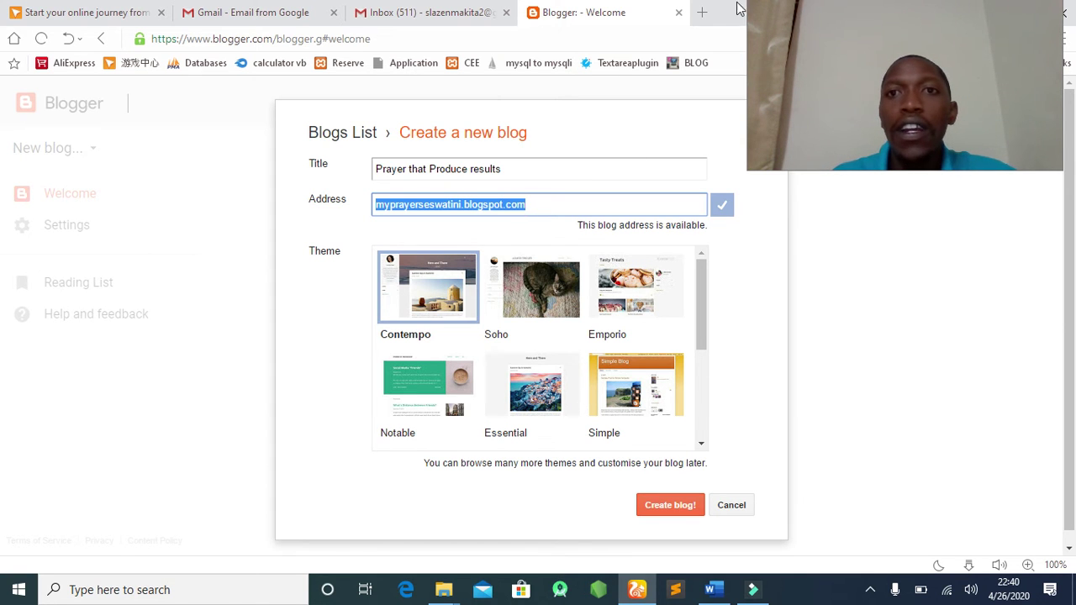
Paste the blog address into a new browser tab, then go back to the Blogger form.
left_click(701, 13)
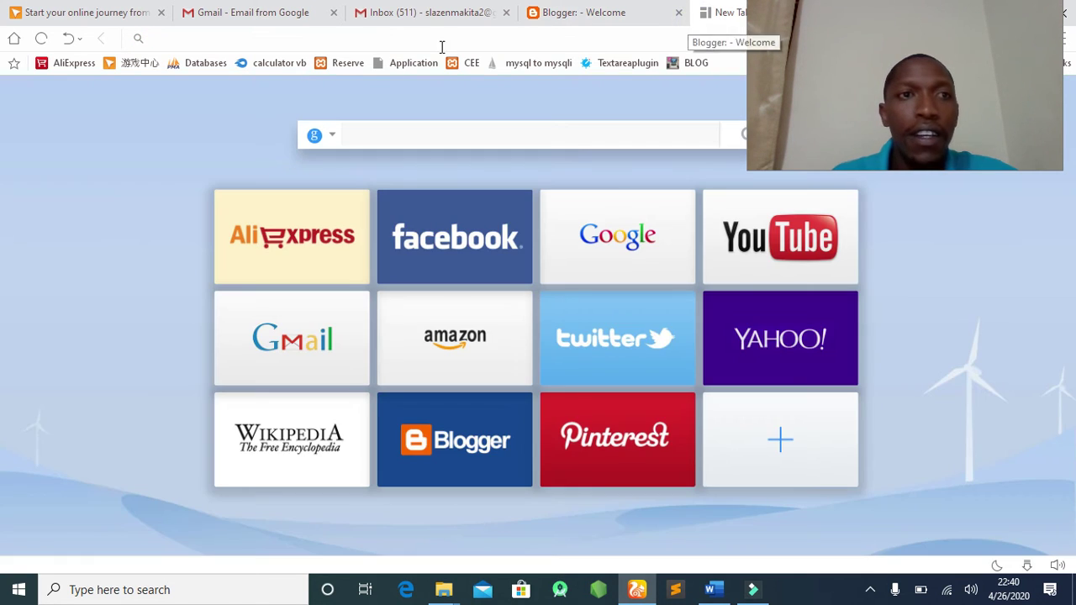
left_click(161, 40)
key("ctrl+v")
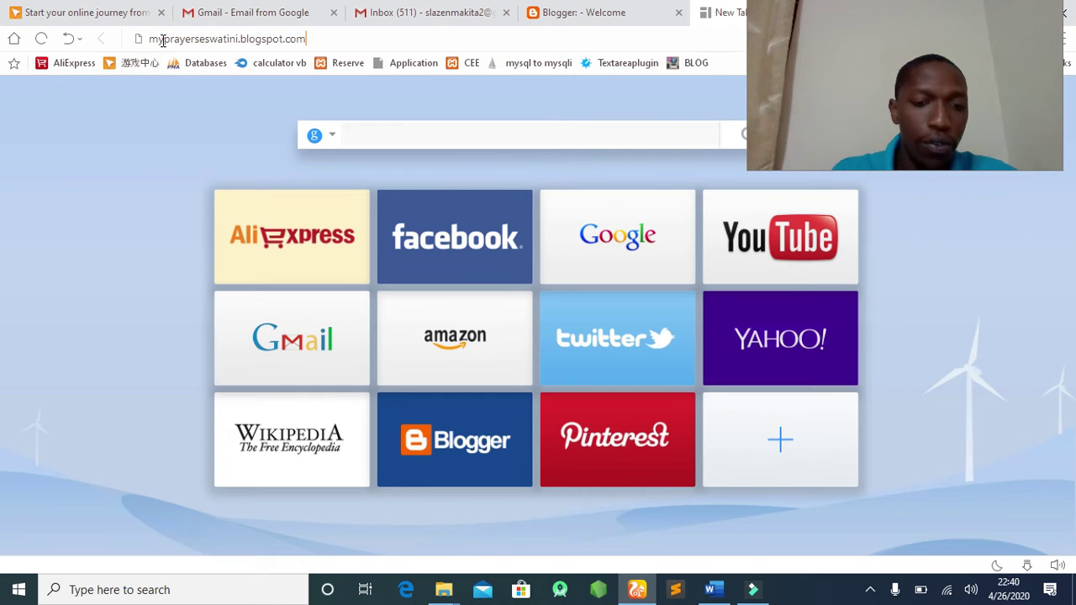
left_click(607, 16)
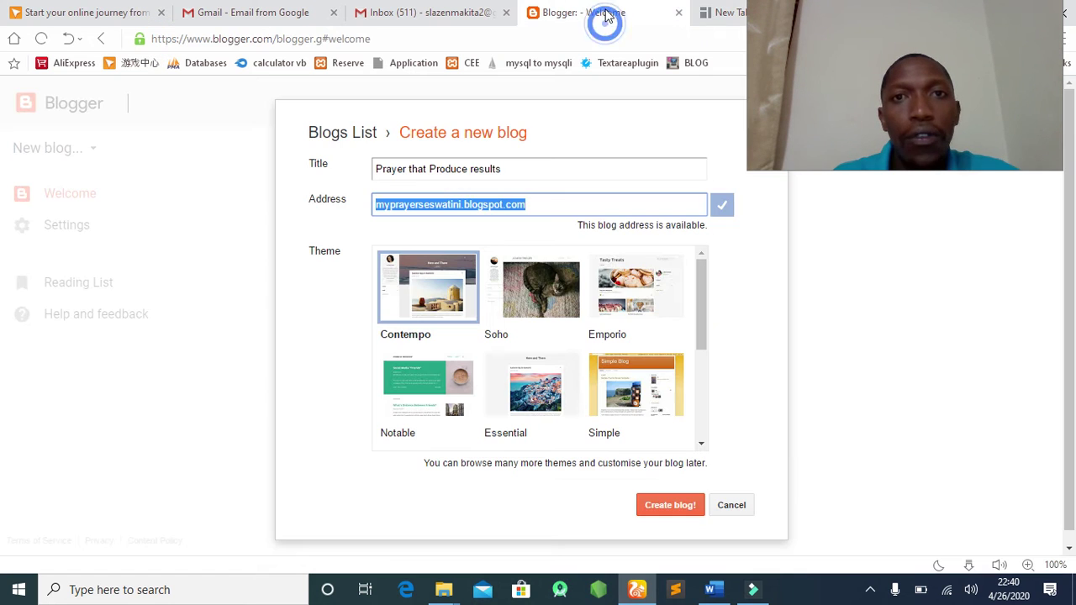
left_click(567, 204)
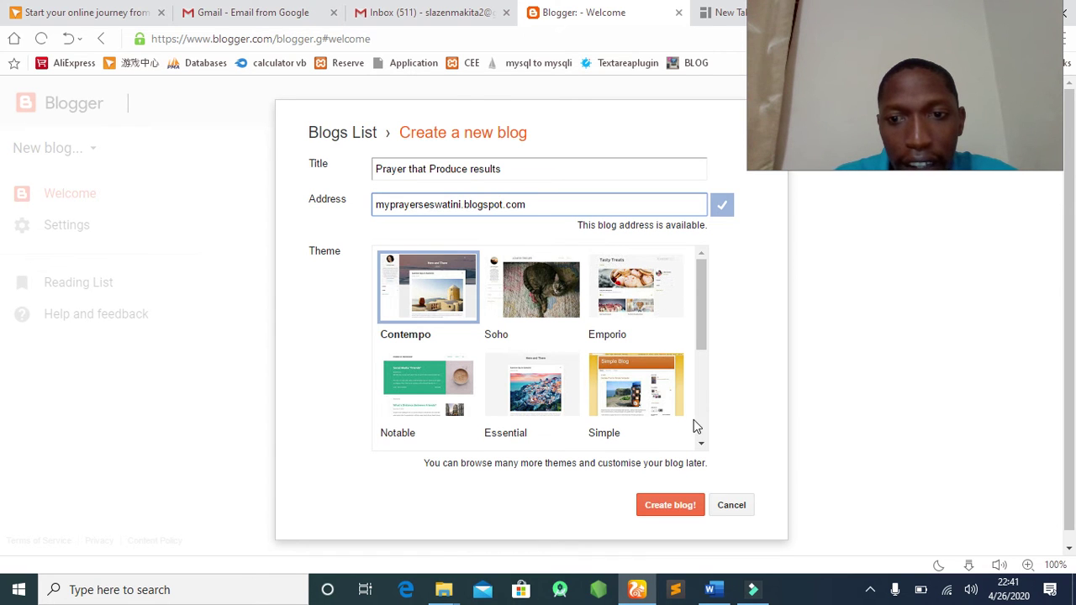
Pick the Travel theme from the theme list and create the blog.
left_click(701, 443)
scroll(701, 443, "down", 5)
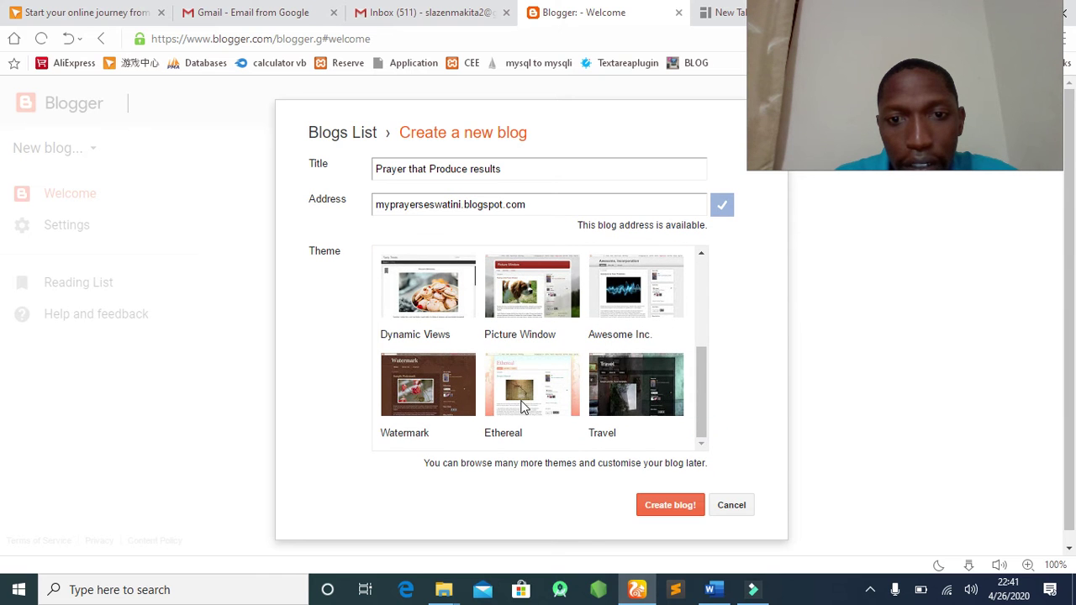
left_click(702, 252)
left_click(703, 252)
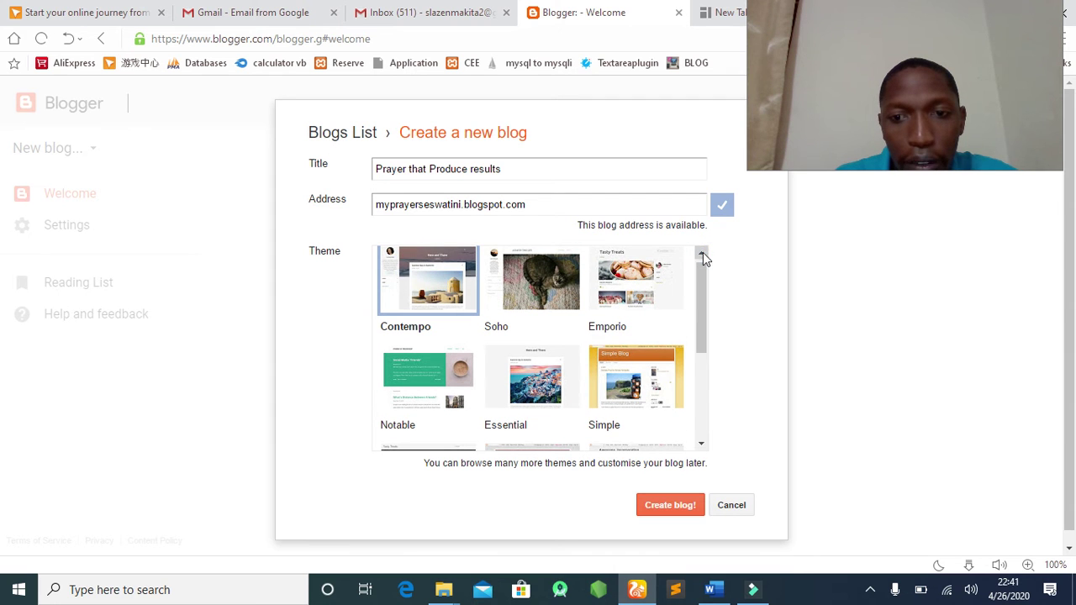
left_click(701, 445)
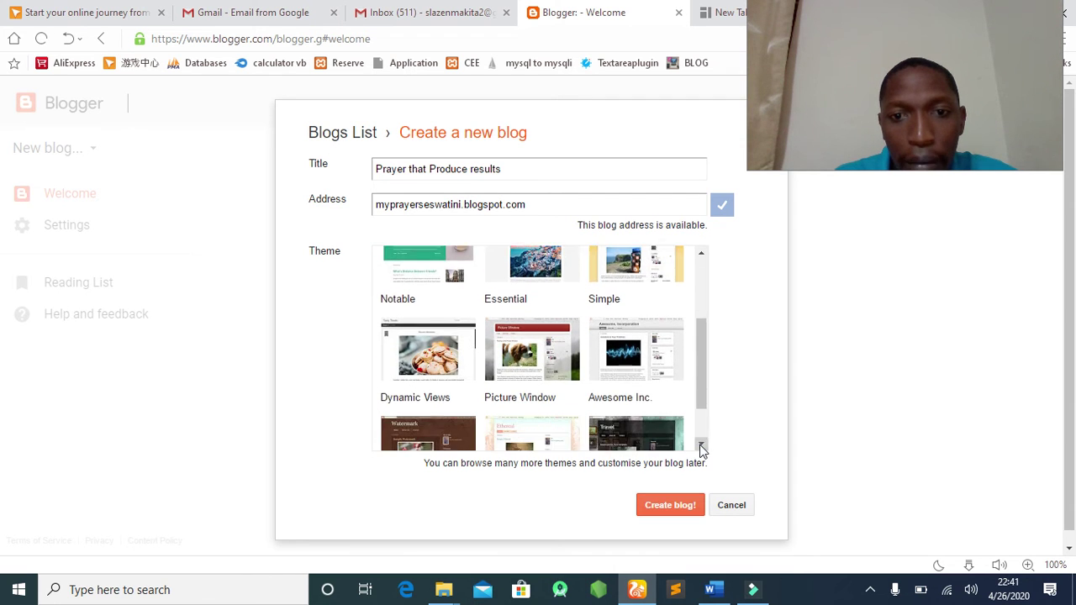
left_click(702, 447)
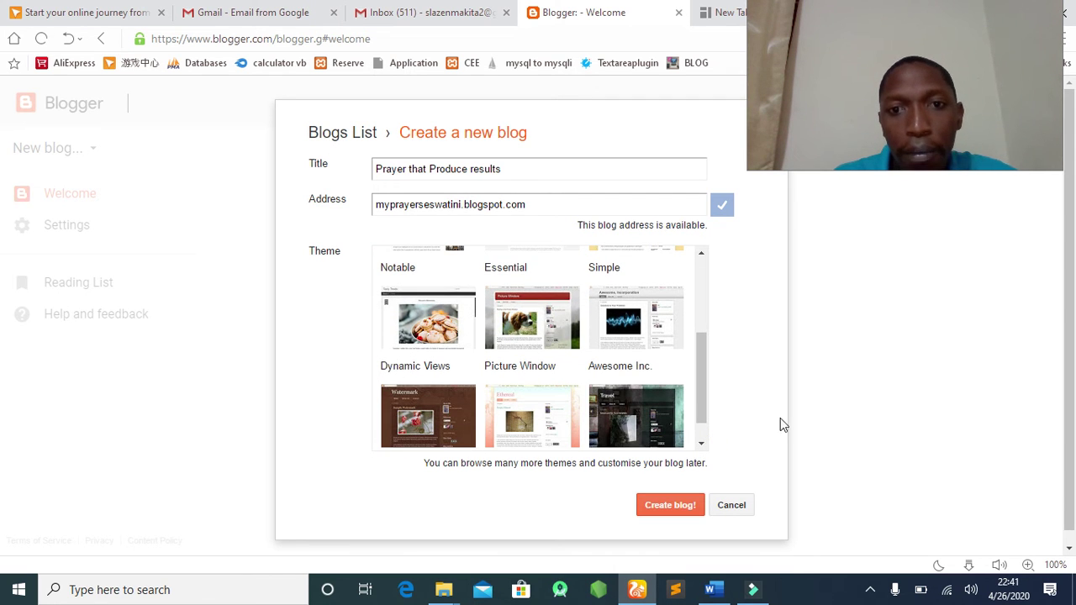
left_click(702, 445)
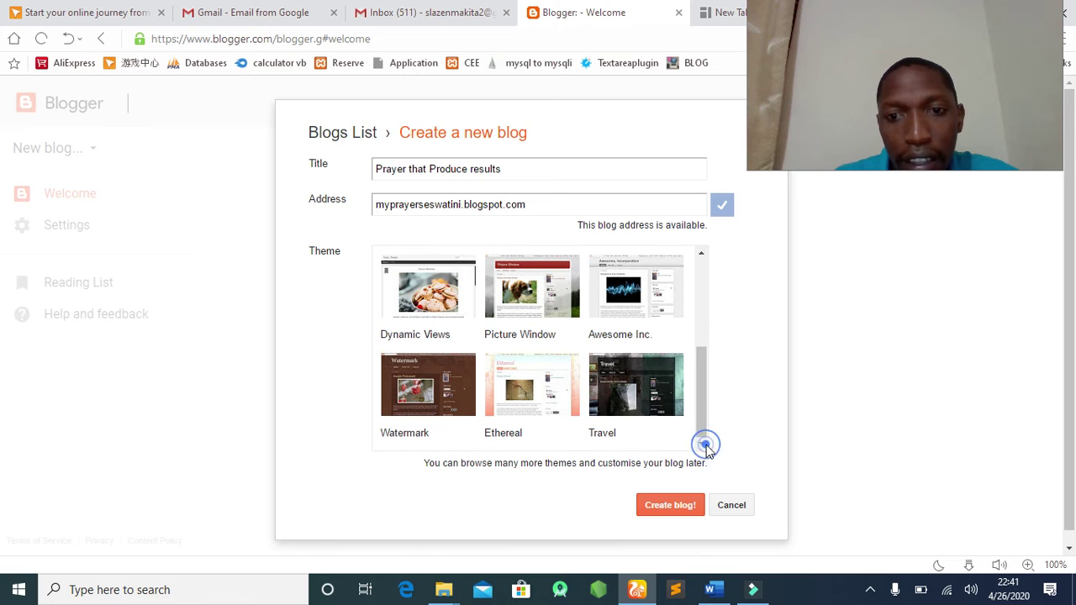
left_click(638, 386)
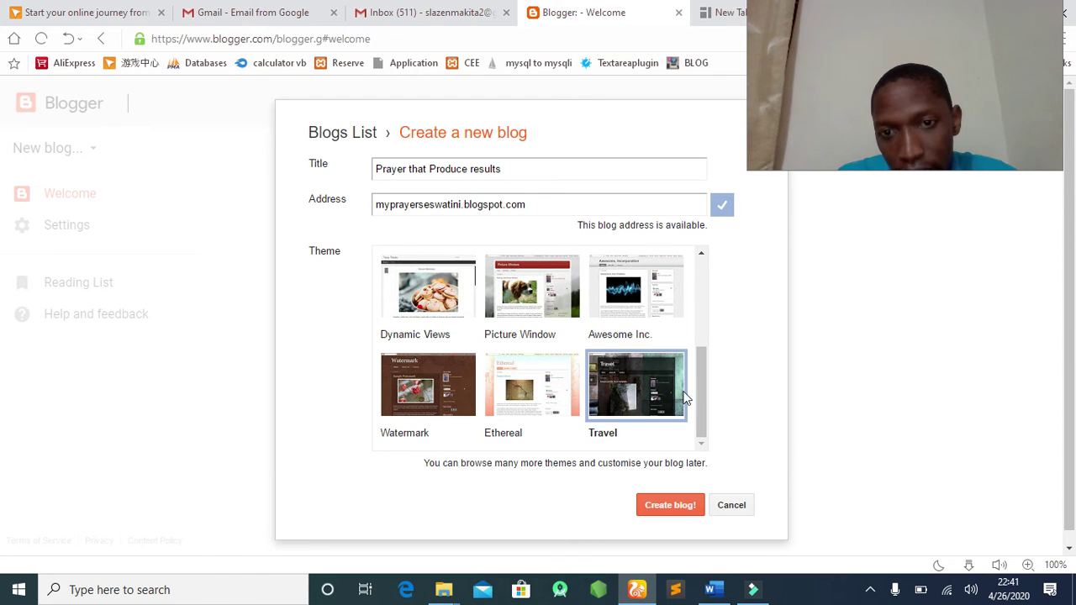
left_click(670, 505)
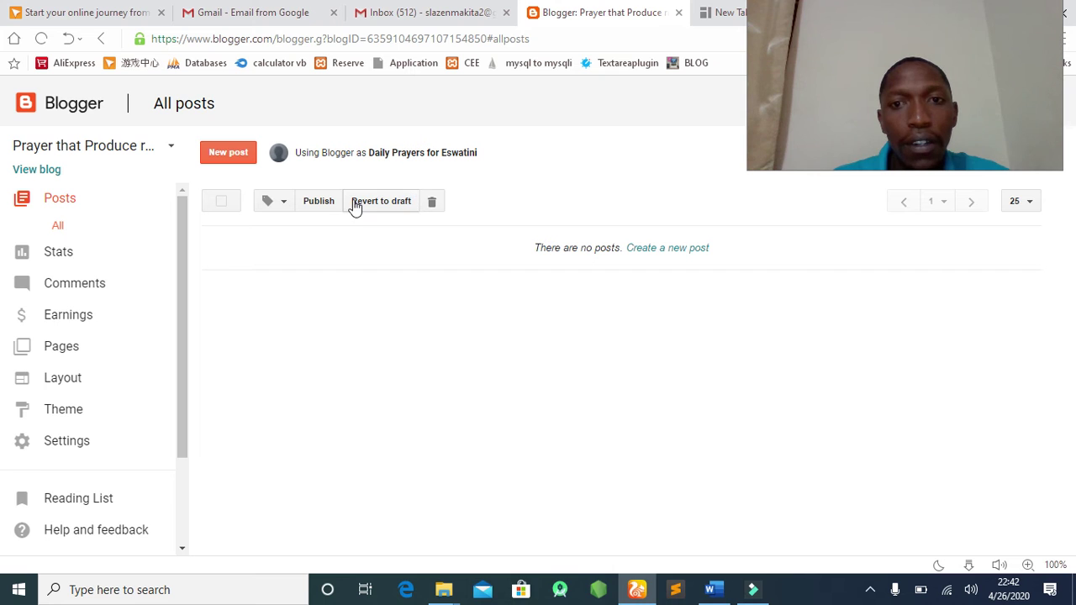
Start a new post from the blog's All posts page.
left_click(241, 158)
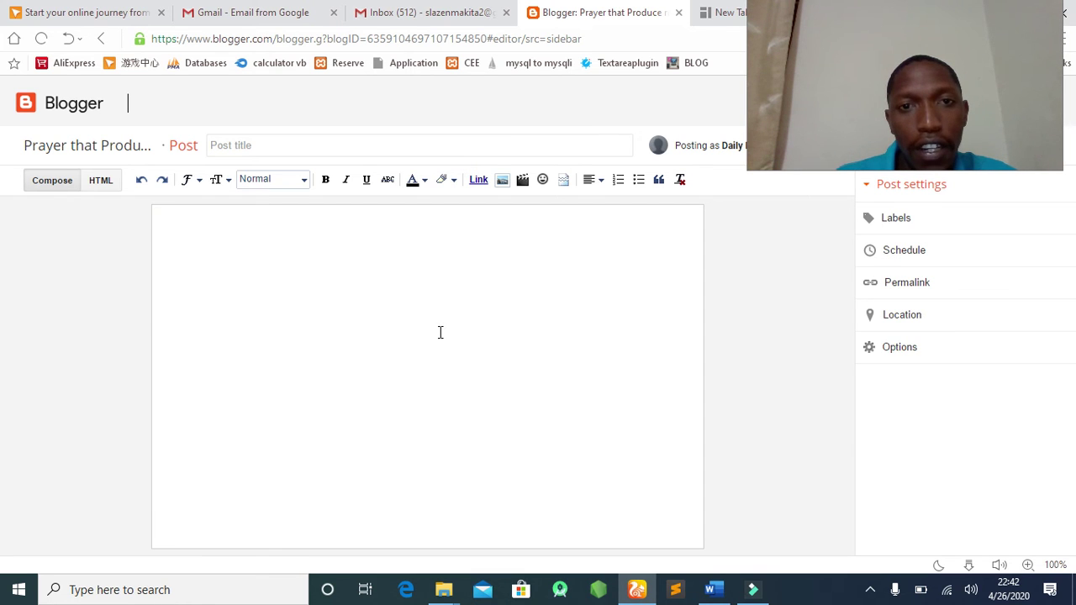
Put the caret in the new post's body, then switch over to the Word document and Filmora9.
left_click(440, 332)
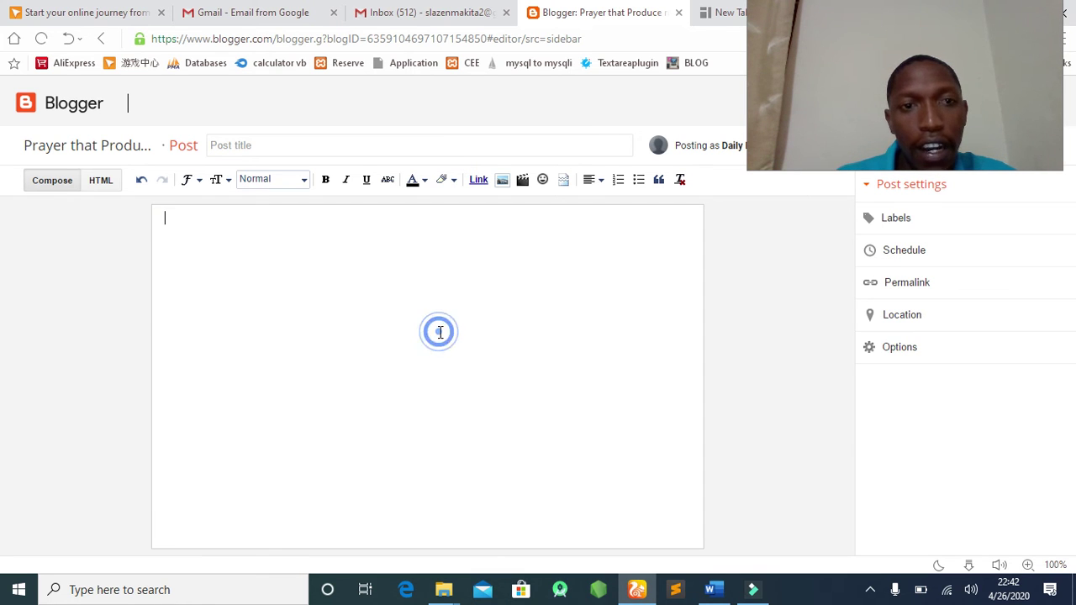
left_click(725, 591)
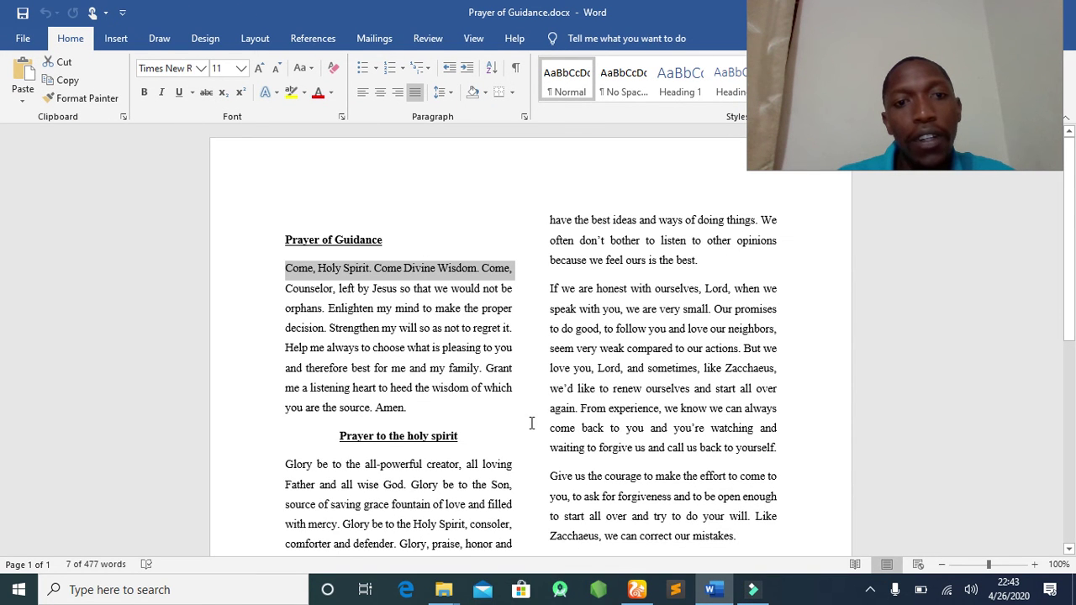
left_click(753, 589)
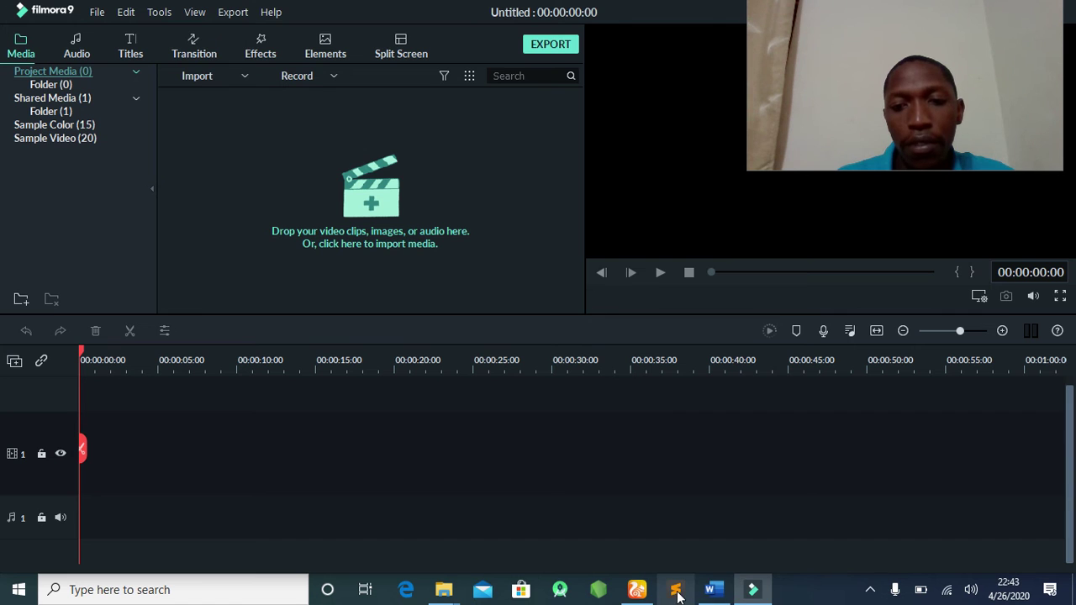
Return to the Blogger post editor and place the caret in the post body.
left_click(640, 588)
left_click(286, 279)
type("ji")
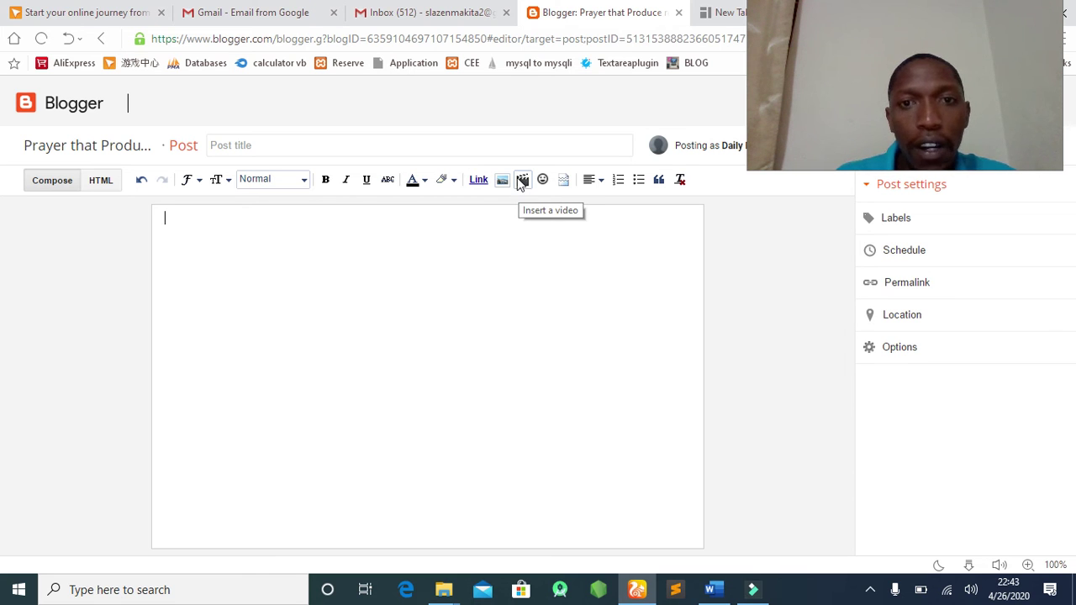
Switch to the Prayer of Guidance Word document.
left_click(522, 181)
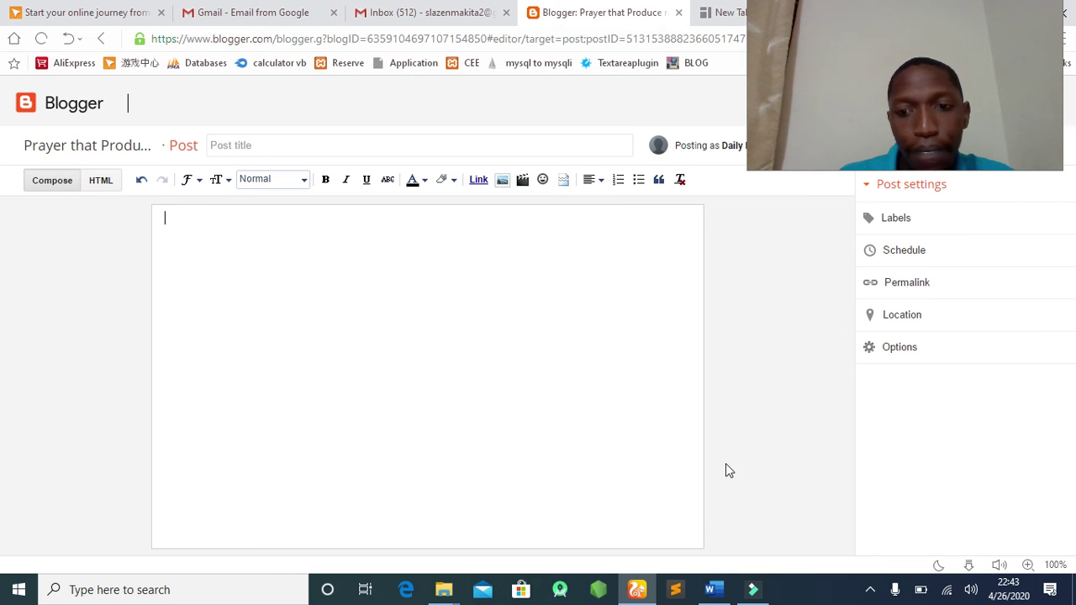
left_click(712, 589)
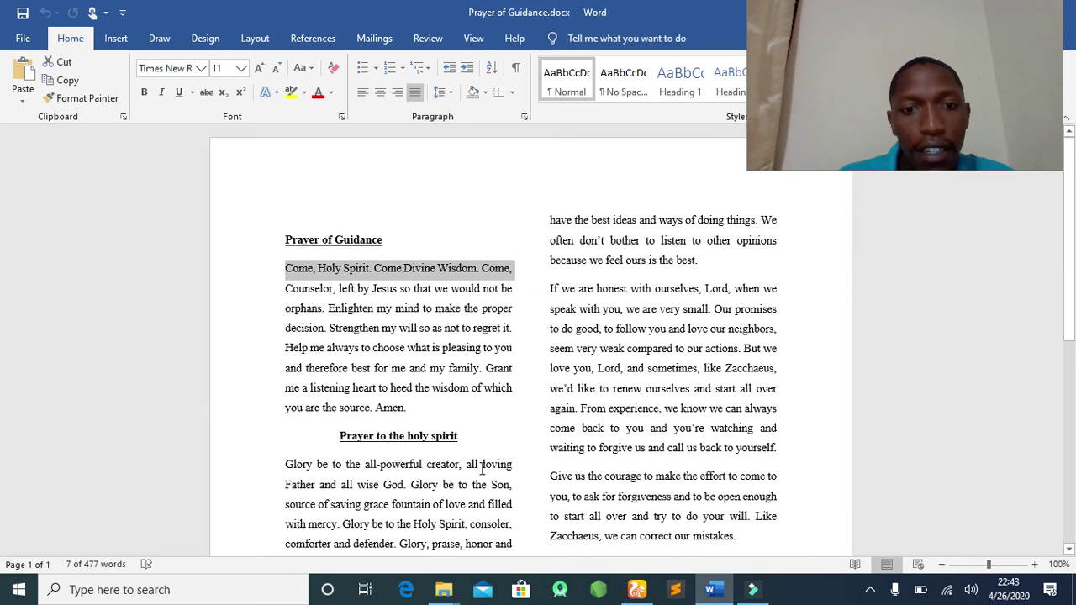
Select the Prayer of Guidance heading and paragraph in Word, then return to Blogger.
left_click(384, 408)
left_click(409, 408)
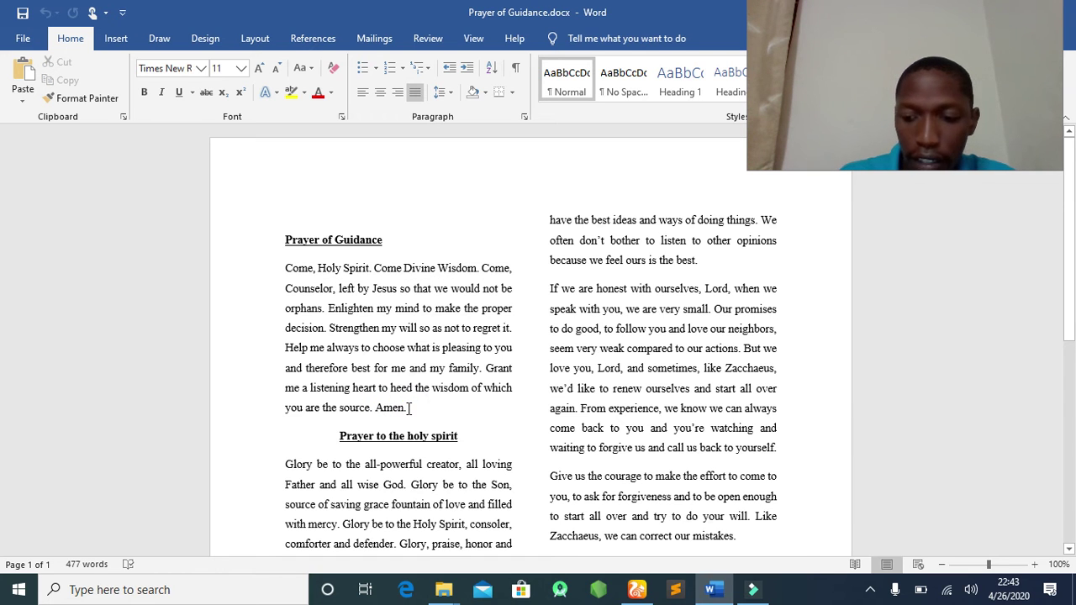
key("shift+Up")
key("shift+Up")
key("shift+Up")
key("shift+Up")
key("shift+Up")
key("shift+Up")
key("shift+Up")
key("shift+Up")
key("shift+Left")
key("shift+Left")
key("shift+Left")
key("shift+Left")
key("shift+Left")
key("shift+Left")
key("shift+Left")
key("shift+Left")
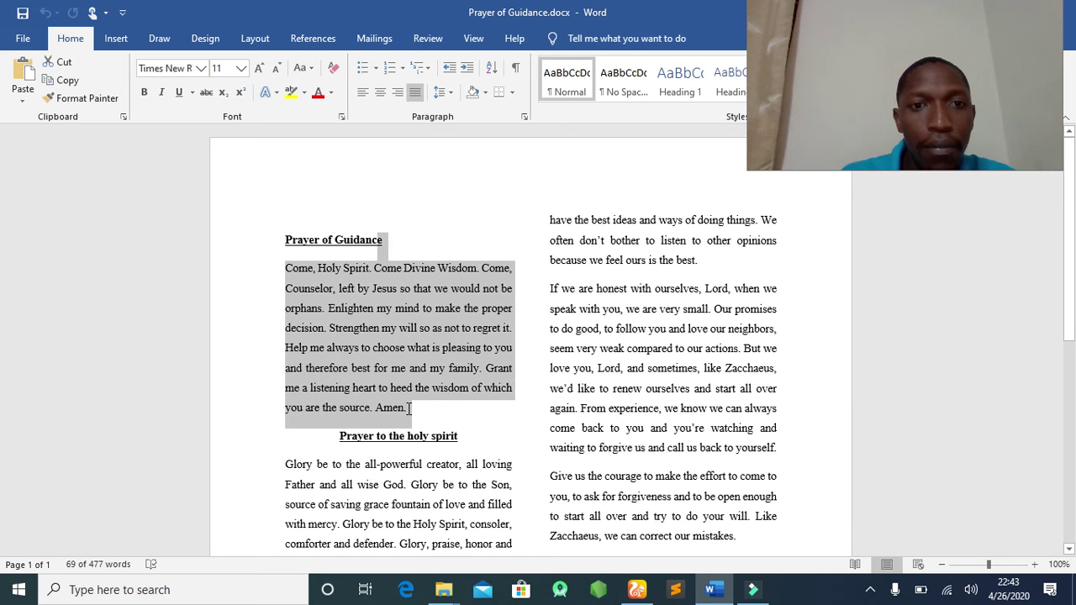
key("shift+Left")
key("shift+Left")
key("shift+Left")
key("shift+Left")
key("shift+Left")
key("shift+Left")
key("shift+Left")
key("shift+Left")
key("shift+Left")
key("shift+Left")
key("ctrl+c")
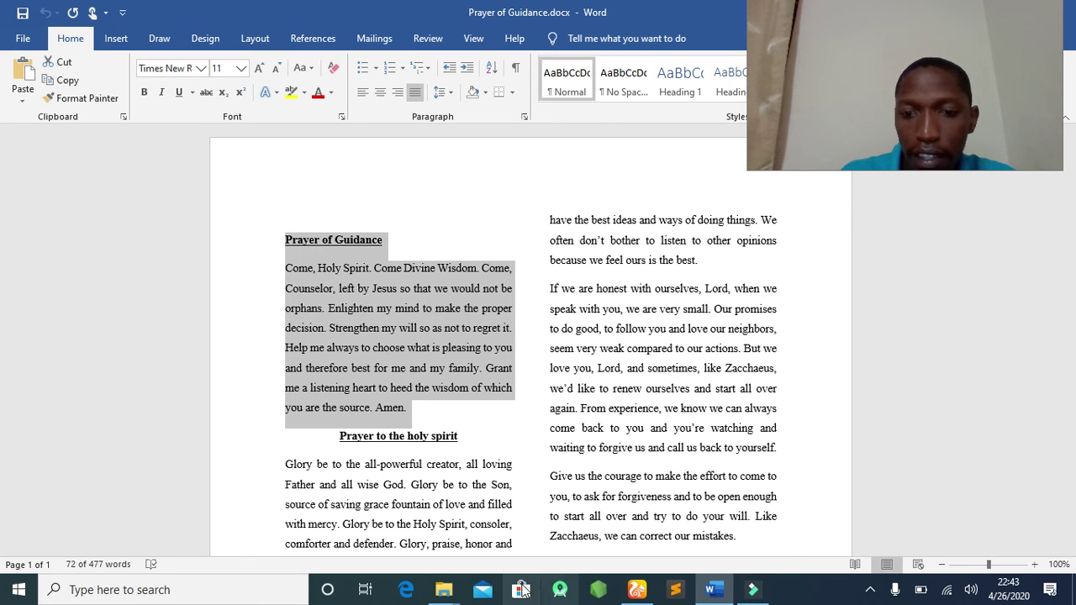
left_click(637, 590)
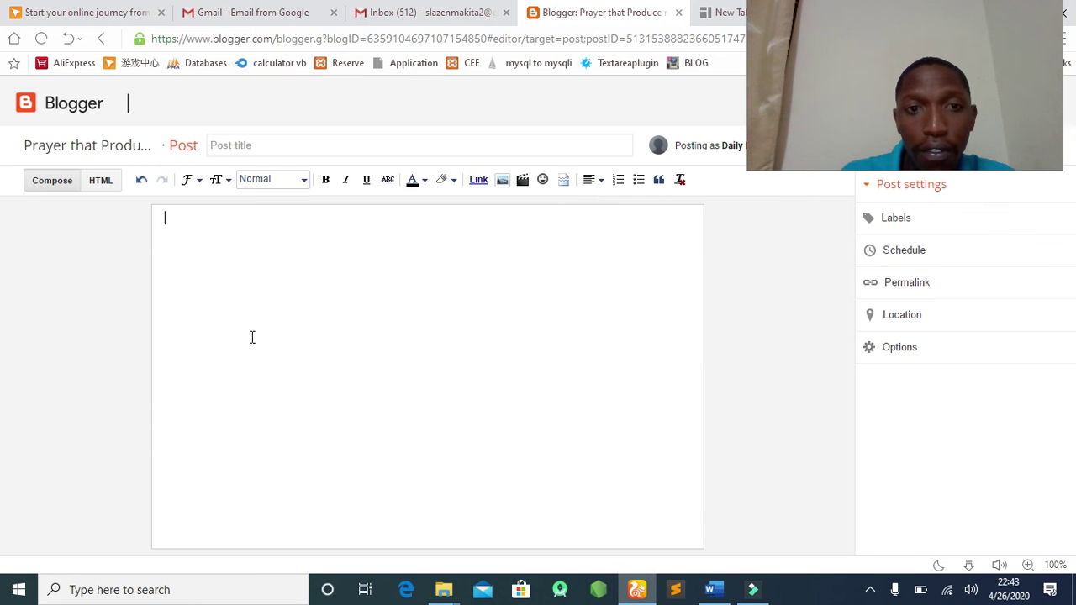
Paste the Prayer of Guidance heading and prayer paragraph ending 'Amen.' into the post body.
left_click(204, 226)
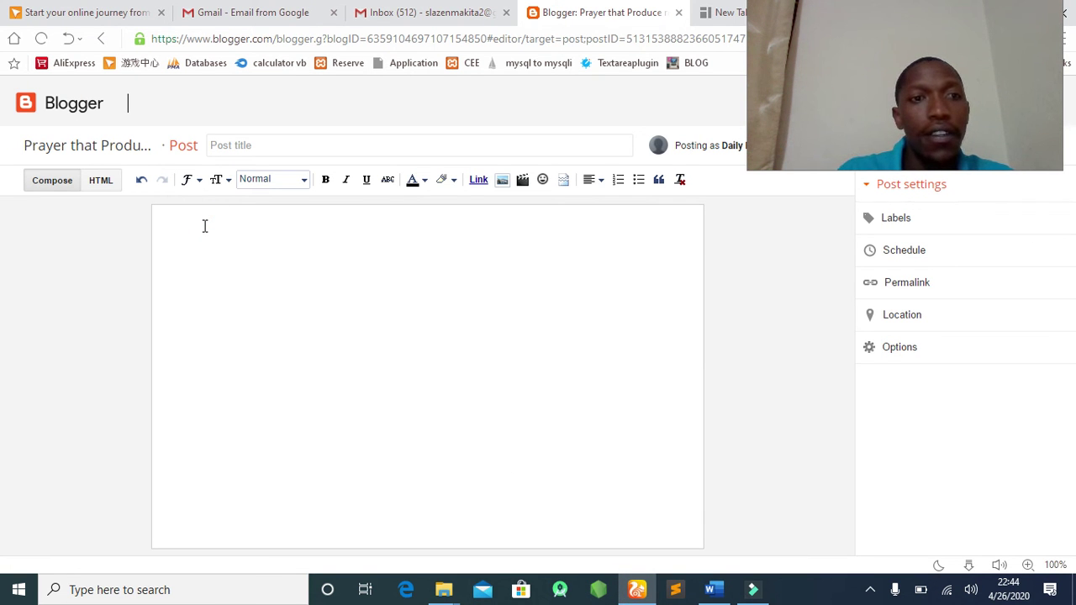
key("ctrl+v")
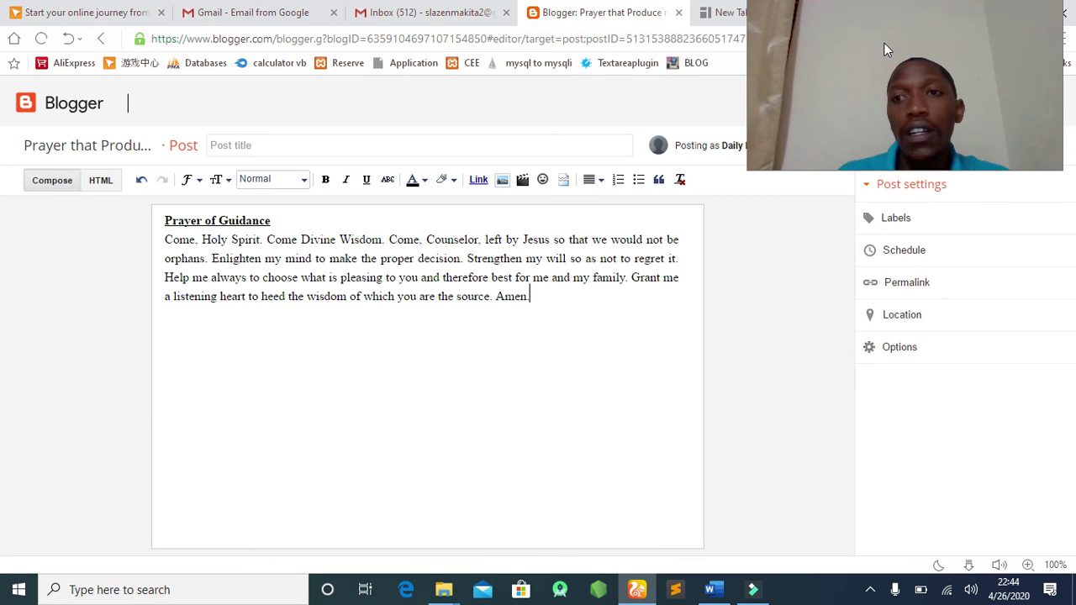
left_click_drag(883, 39, 905, 420)
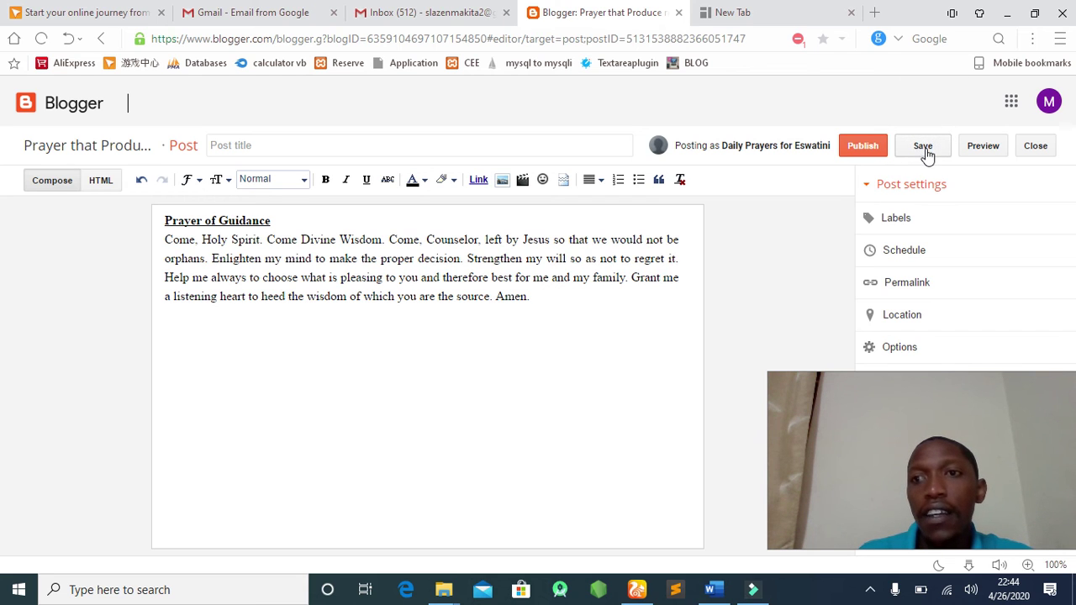
Save the Prayer of Guidance post as a draft and preview it in a new tab.
left_click(924, 148)
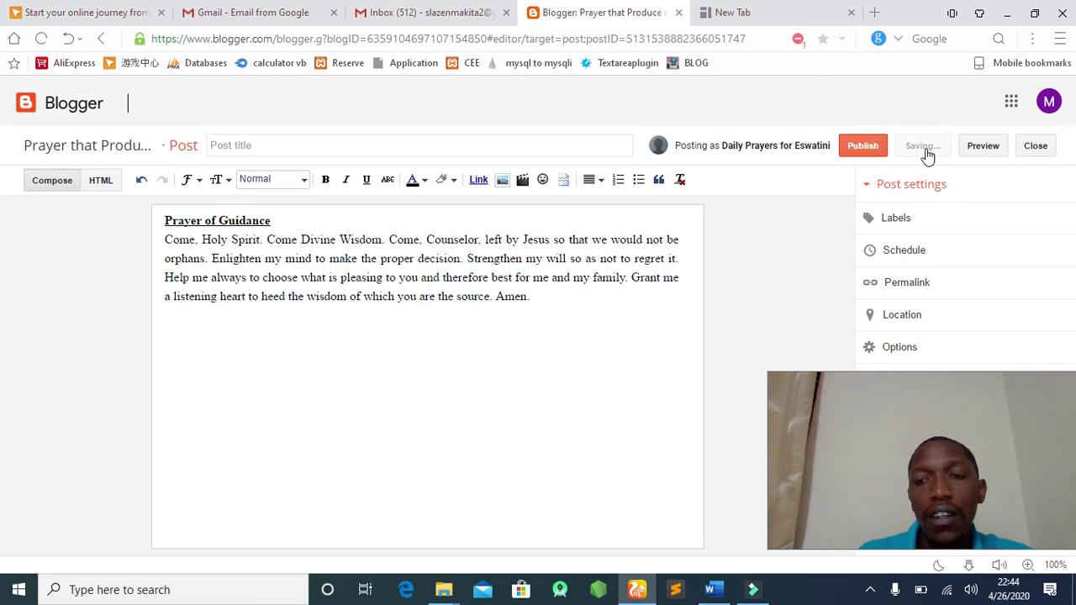
left_click(983, 147)
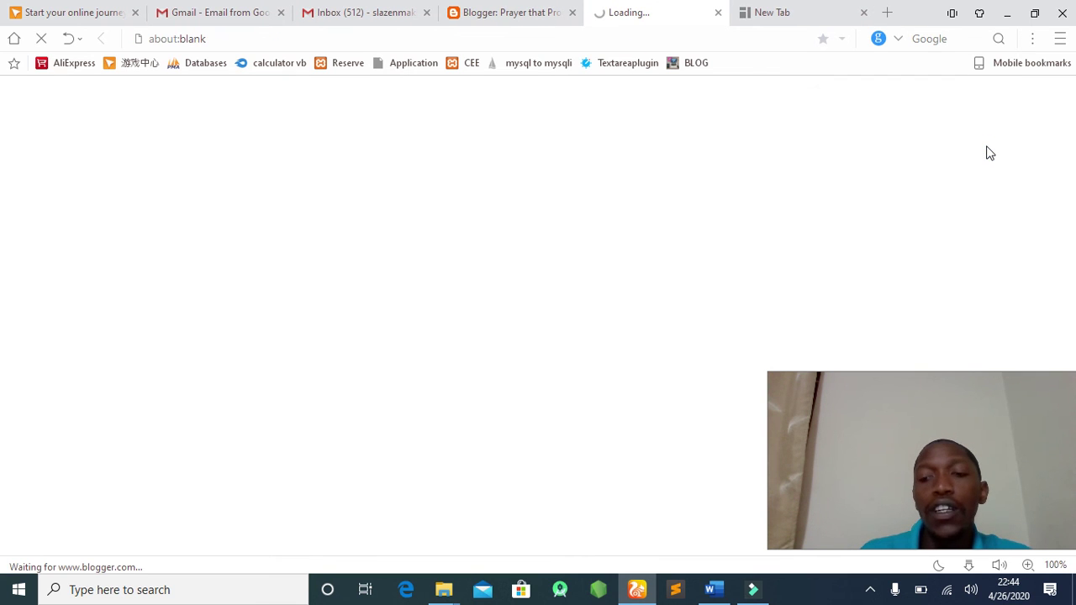